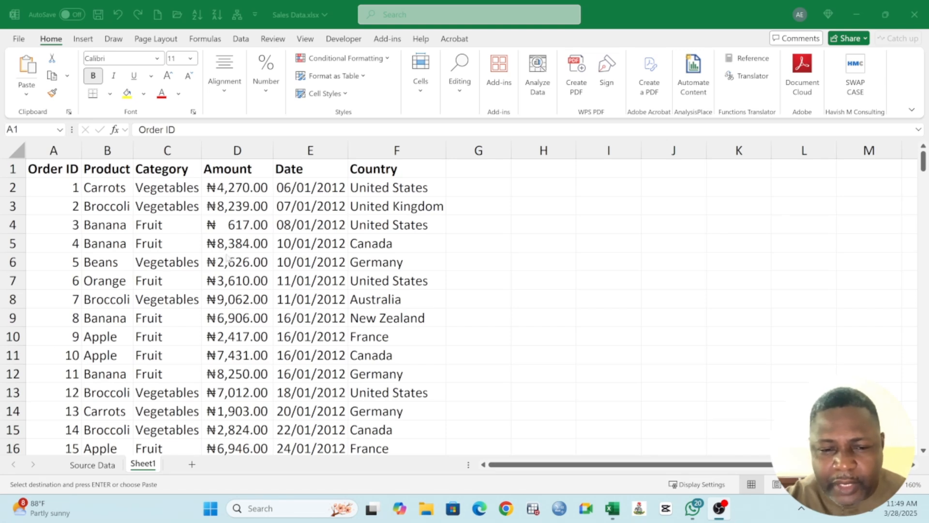
Step: Widen the Category column slightly
{"action": "left_click", "coordinate": [227, 257]}
{"action": "left_click", "coordinate": [62, 170]}
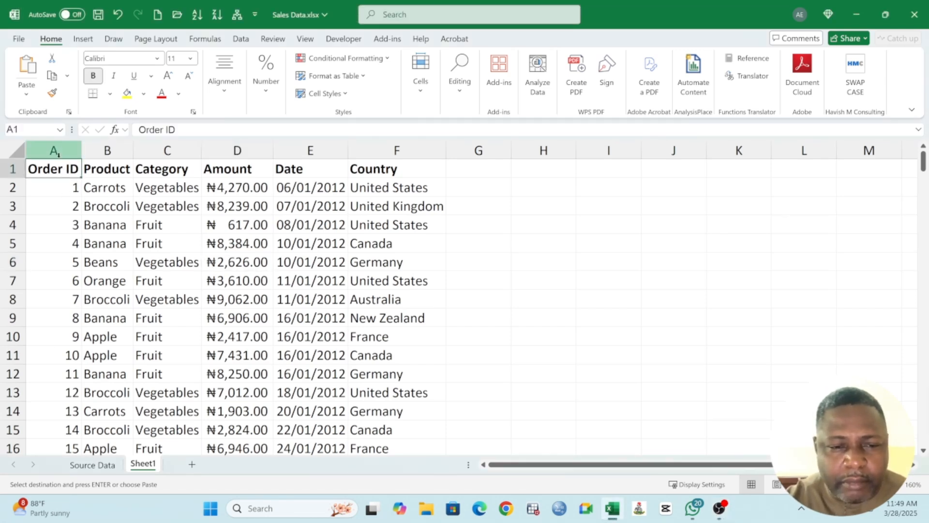
{"action": "left_click_drag", "start_coordinate": [55, 152], "coordinate": [438, 151]}
{"action": "left_click", "coordinate": [202, 216]}
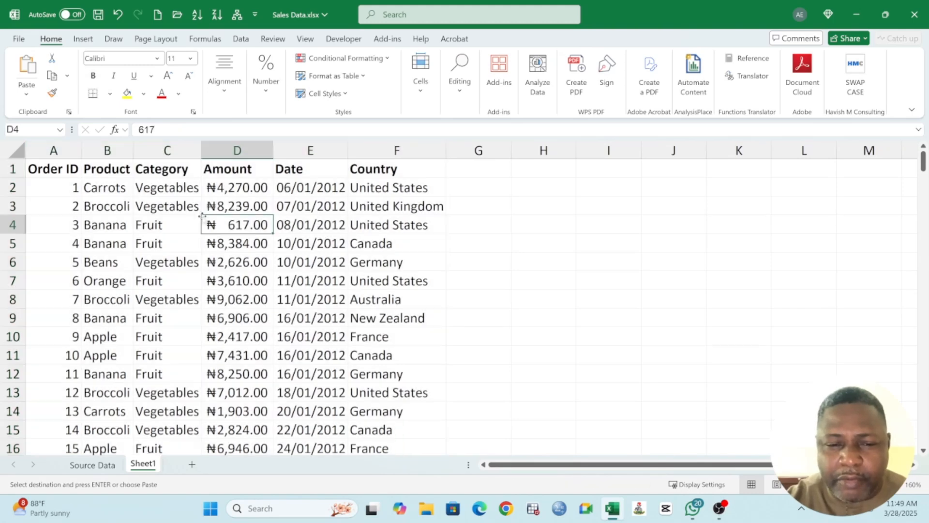
{"action": "left_click_drag", "start_coordinate": [201, 152], "coordinate": [208, 152]}
{"action": "left_click", "coordinate": [89, 189]}
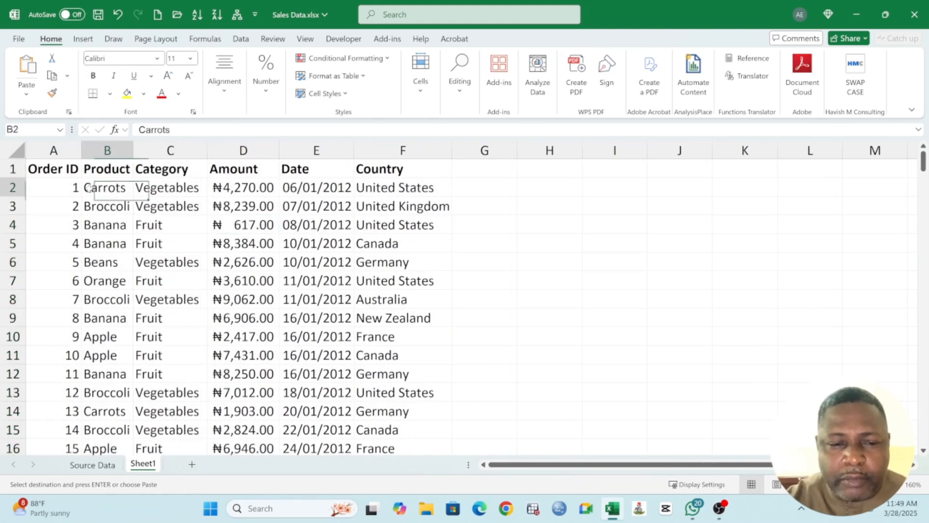
{"action": "left_click_drag", "start_coordinate": [42, 167], "coordinate": [317, 387]}
{"action": "left_click", "coordinate": [413, 243]}
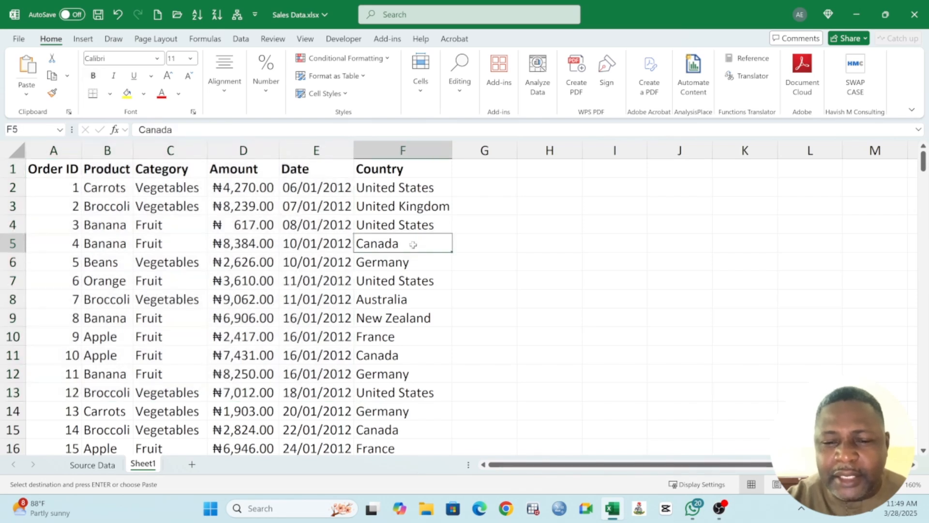
Step: Enter the note "Table is a collection of related records" in cell H2
{"action": "left_click", "coordinate": [549, 188]}
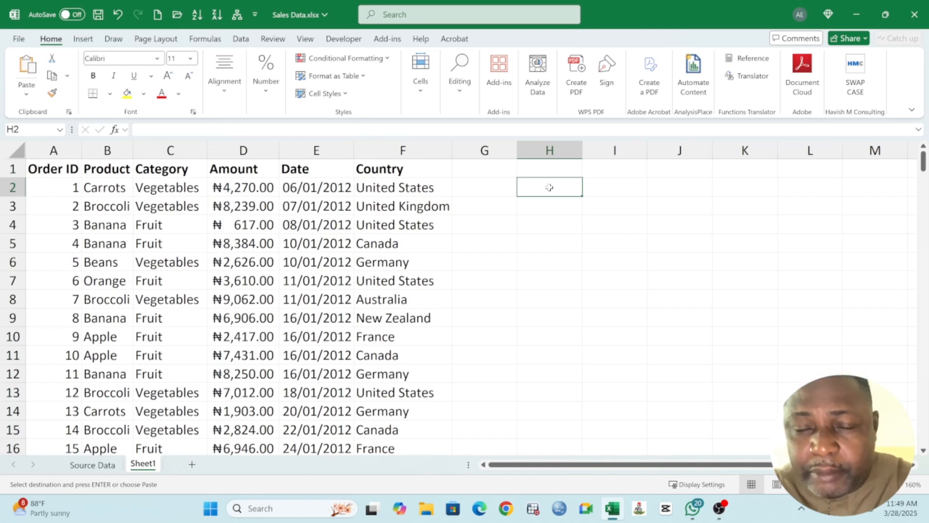
{"action": "type", "text": "Table"}
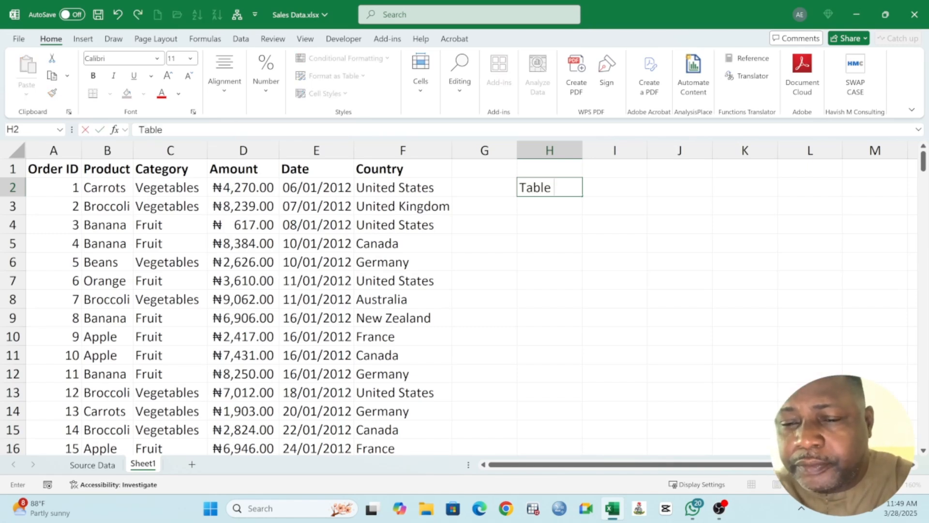
{"action": "type", "text": " is"}
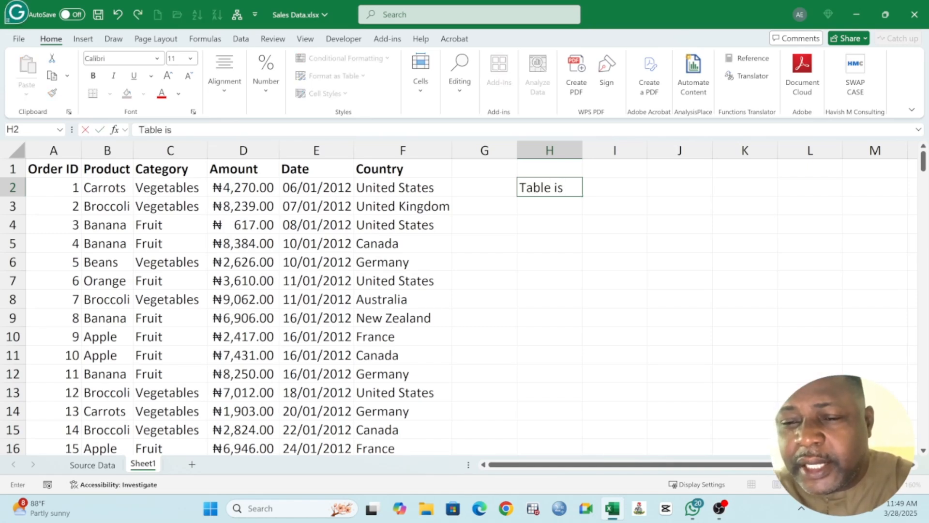
{"action": "type", "text": " a coo"}
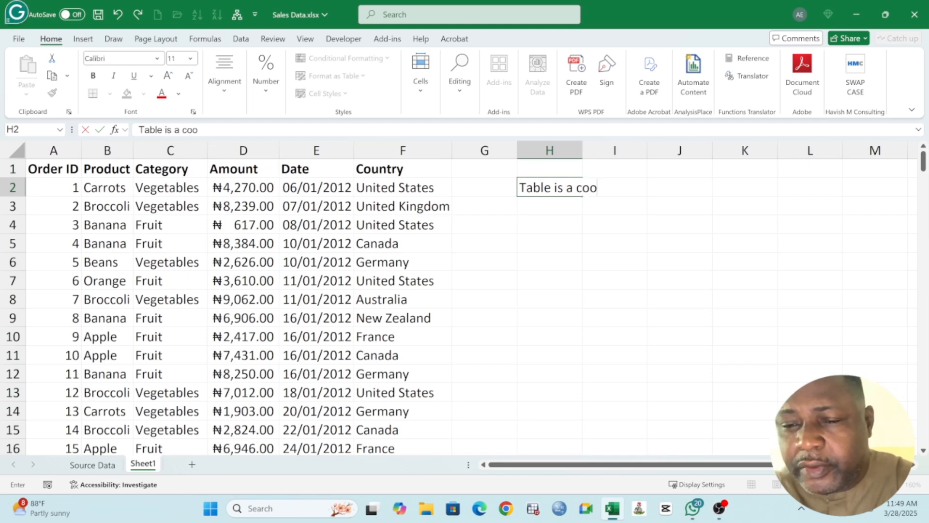
{"action": "key", "text": "BackSpace"}
{"action": "type", "text": "llection of re"}
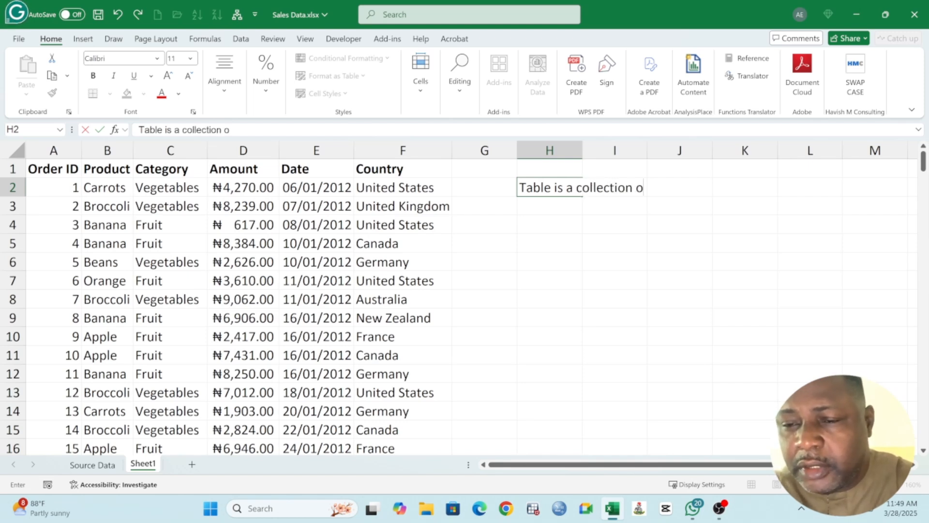
{"action": "type", "text": "lated"}
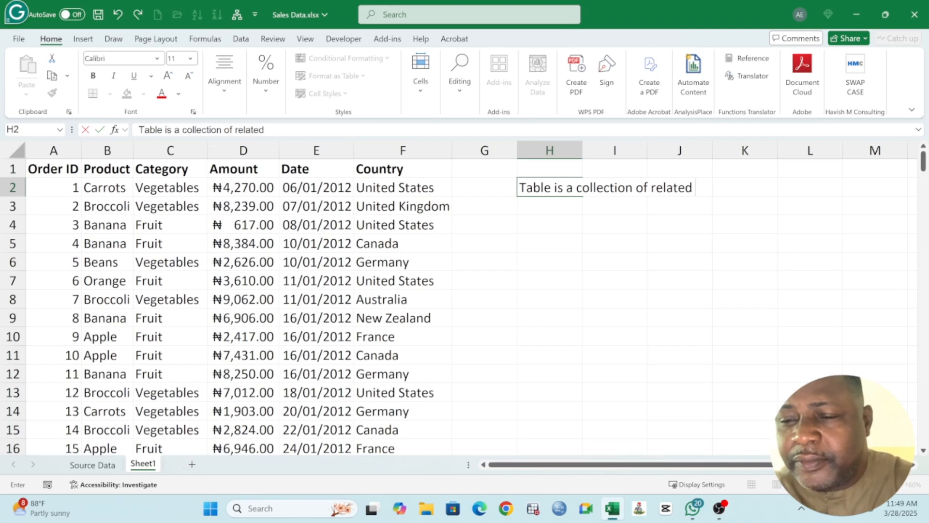
{"action": "type", "text": " relc"}
{"action": "key", "text": "BackSpace"}
{"action": "key", "text": "BackSpace"}
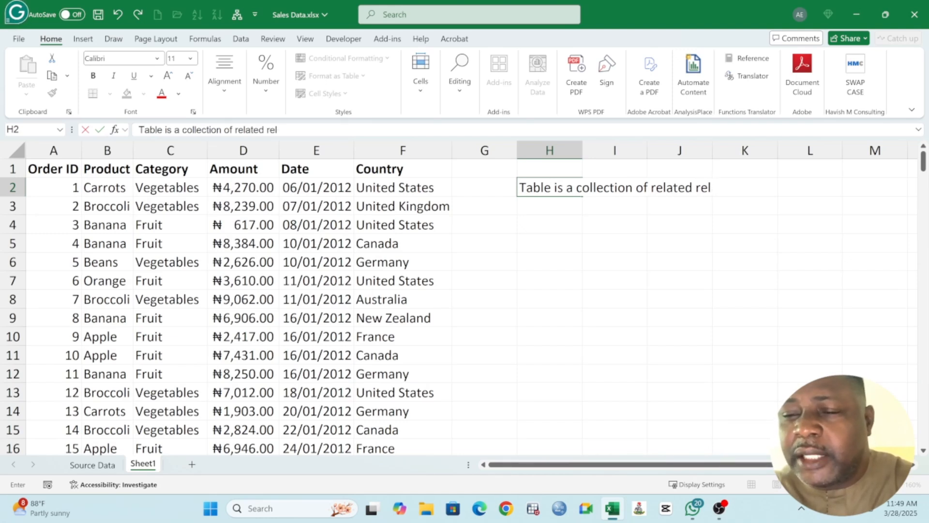
{"action": "type", "text": "cords"}
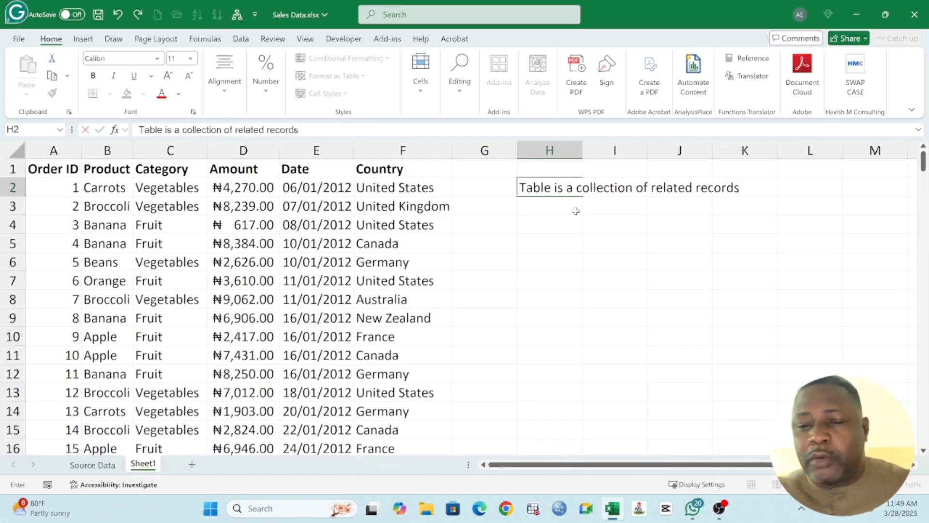
{"action": "left_click", "coordinate": [560, 210]}
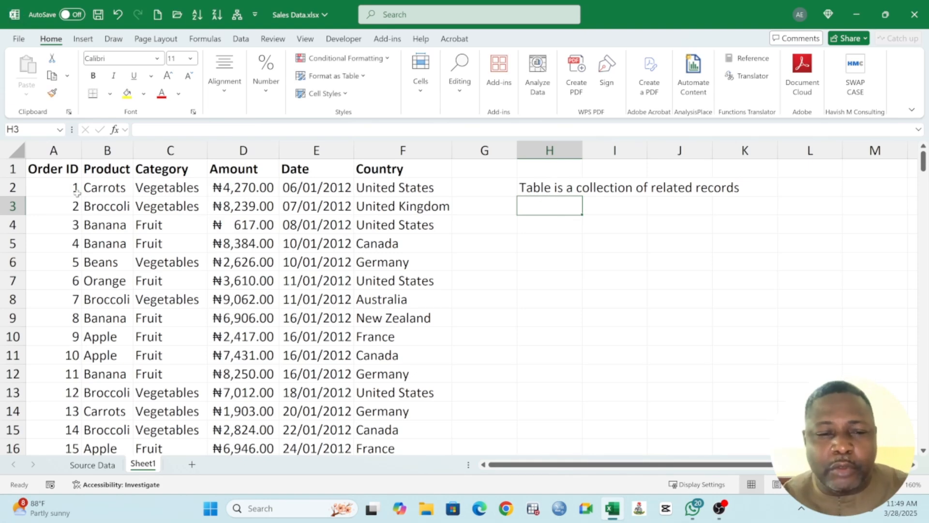
{"action": "left_click_drag", "start_coordinate": [62, 174], "coordinate": [417, 428]}
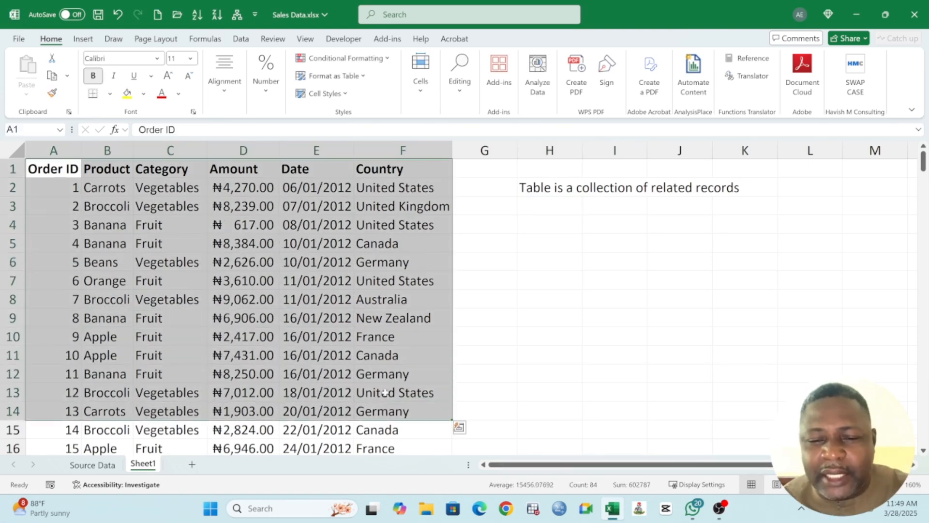
{"action": "left_click", "coordinate": [371, 308]}
{"action": "left_click_drag", "start_coordinate": [60, 169], "coordinate": [403, 373]}
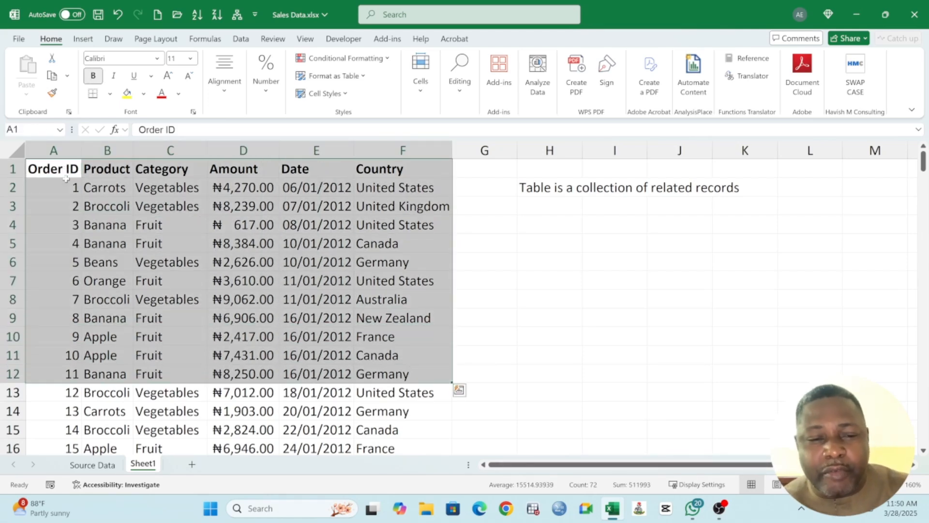
{"action": "left_click", "coordinate": [59, 170]}
{"action": "left_click", "coordinate": [535, 190]}
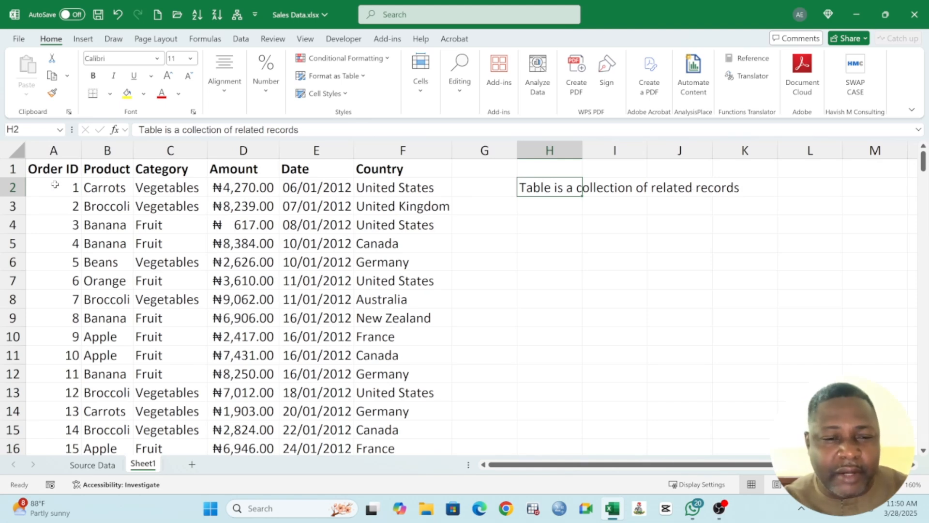
Step: Convert the sales data in A1:F214 into a table with headers
{"action": "left_click", "coordinate": [54, 170]}
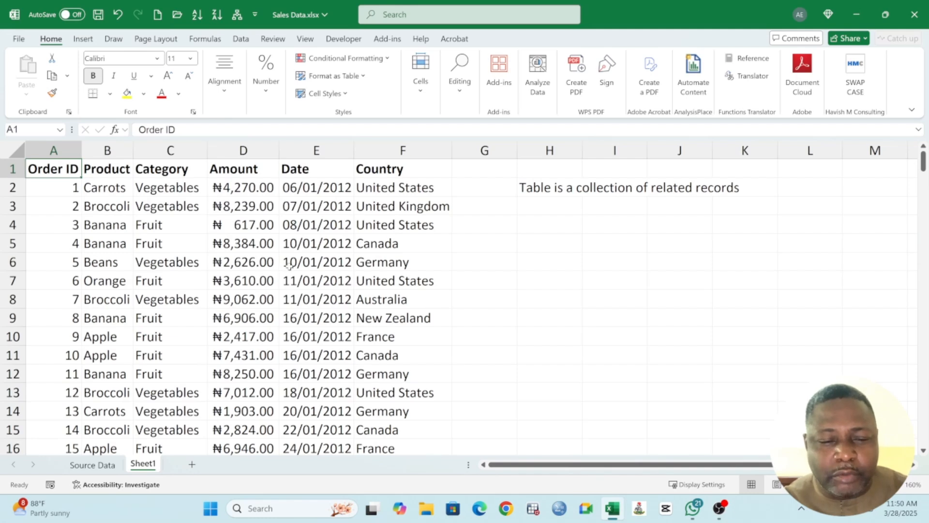
{"action": "left_click", "coordinate": [83, 40]}
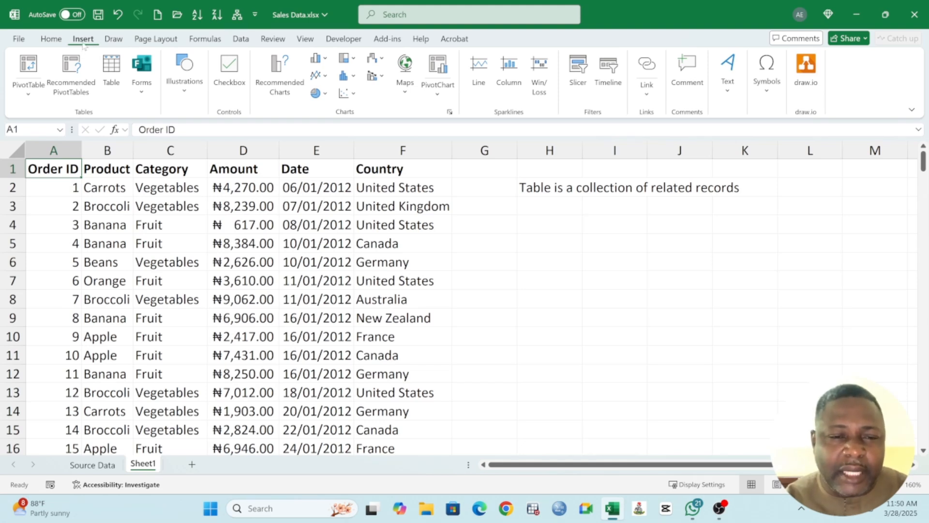
{"action": "left_click", "coordinate": [115, 74]}
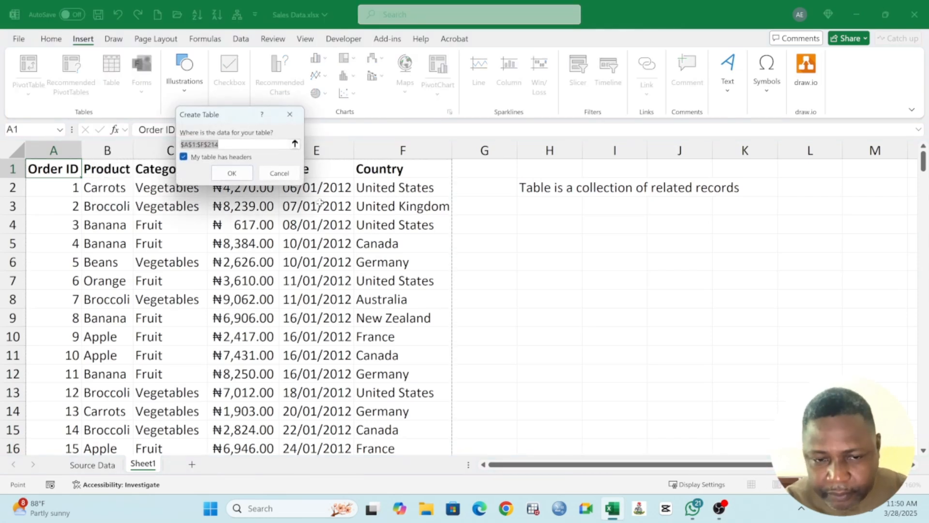
{"action": "left_click_drag", "start_coordinate": [237, 119], "coordinate": [594, 215]}
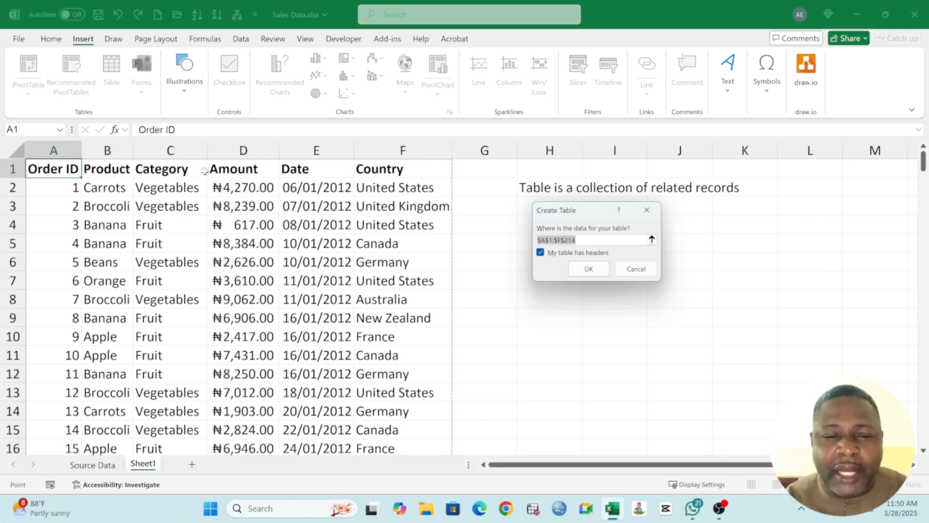
{"action": "left_click", "coordinate": [589, 268]}
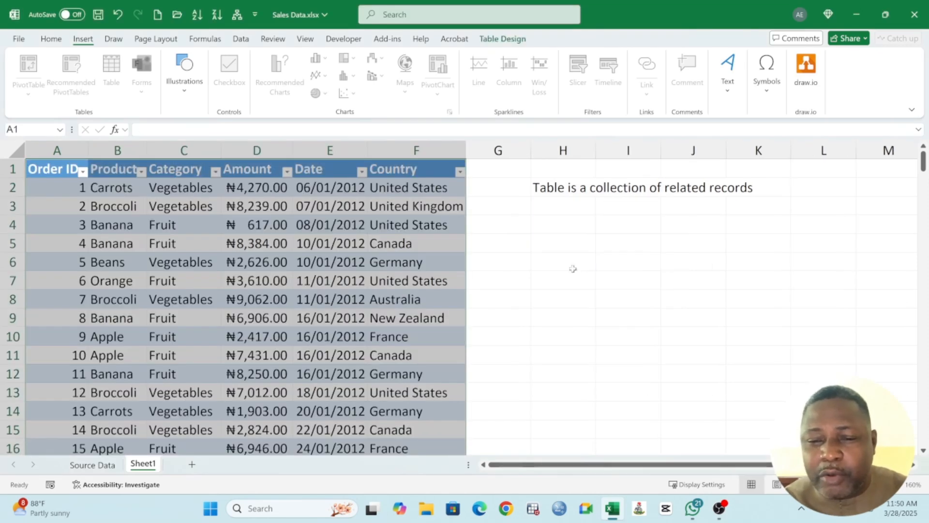
{"action": "left_click", "coordinate": [235, 219]}
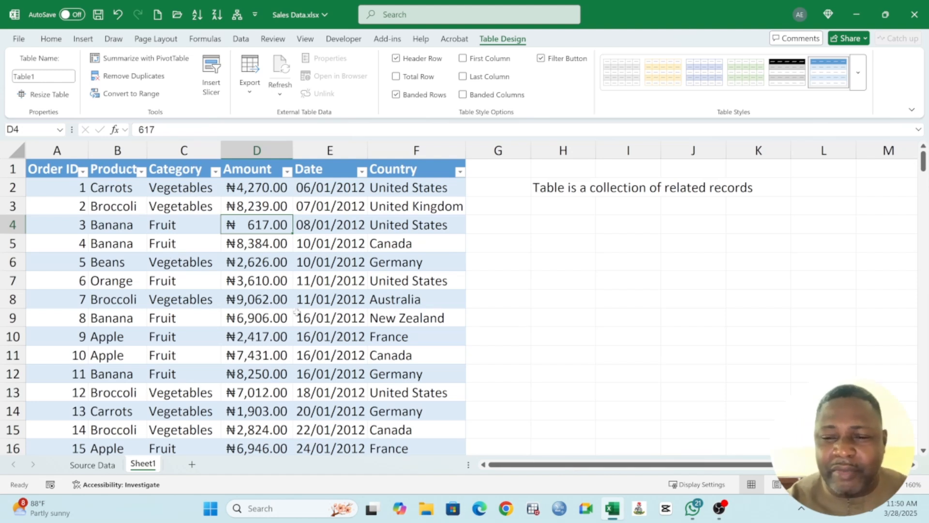
Step: Rename the table as SalesData
{"action": "left_click", "coordinate": [92, 244]}
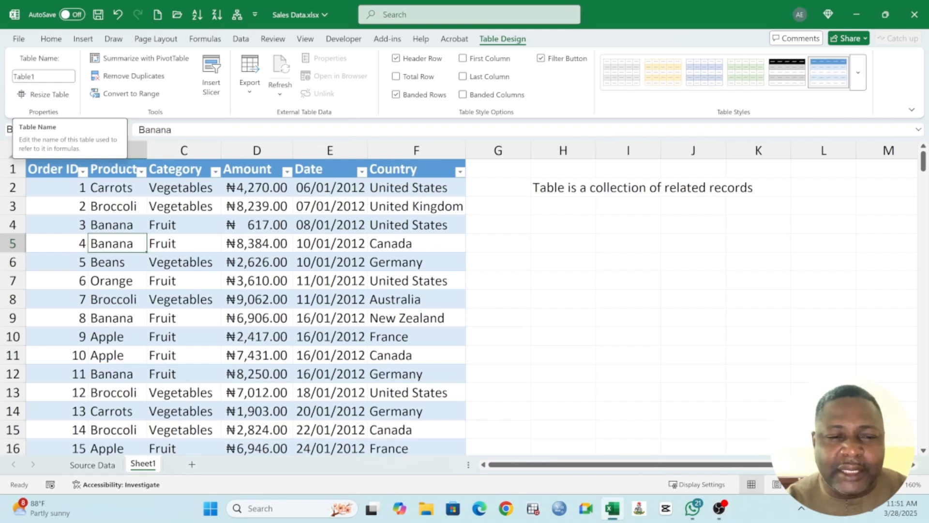
{"action": "left_click", "coordinate": [43, 76]}
{"action": "type", "text": "S"}
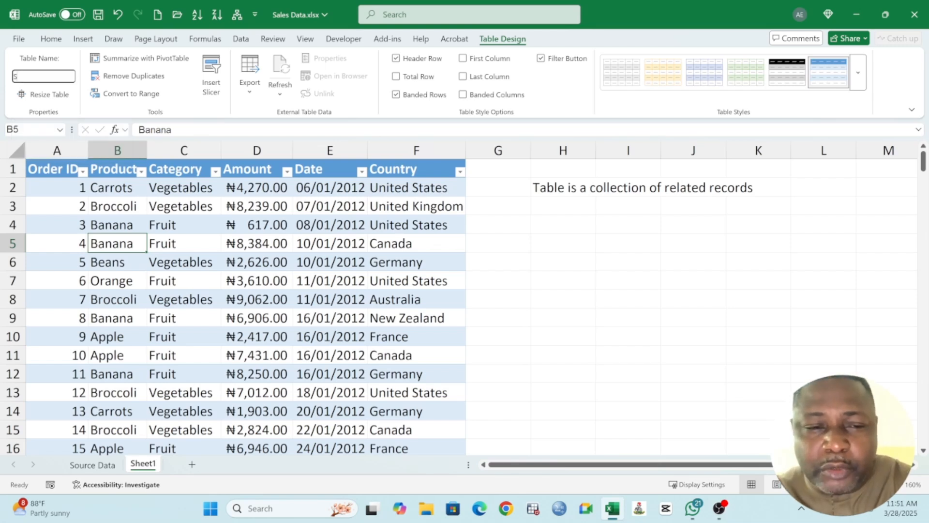
{"action": "type", "text": "alesData"}
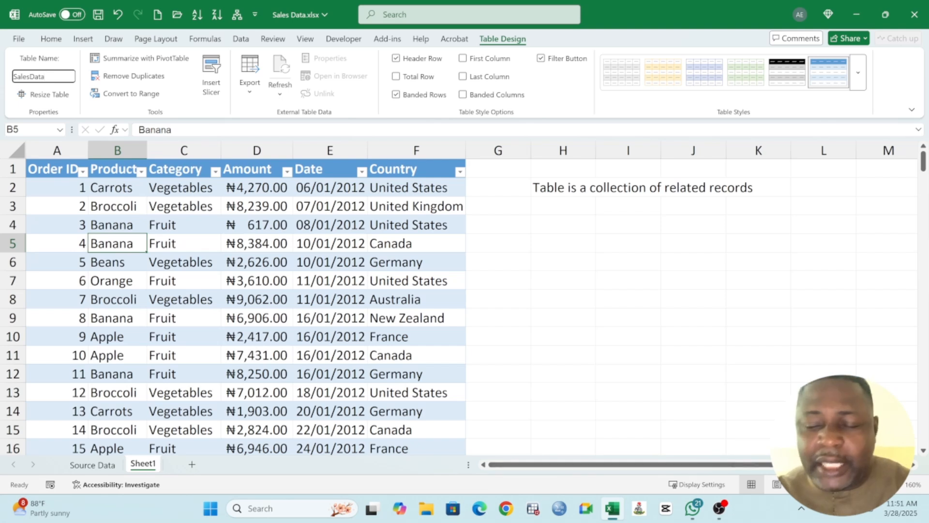
{"action": "key", "text": "Return"}
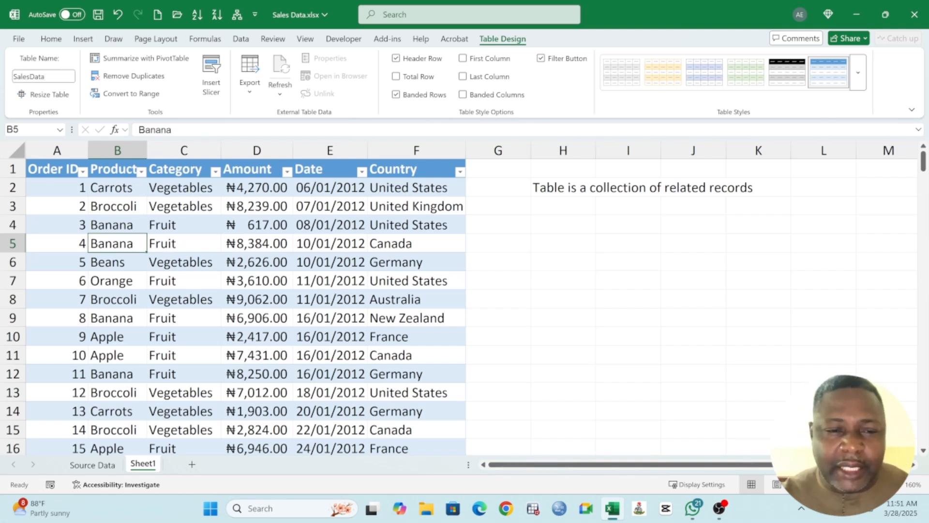
{"action": "left_click", "coordinate": [157, 298]}
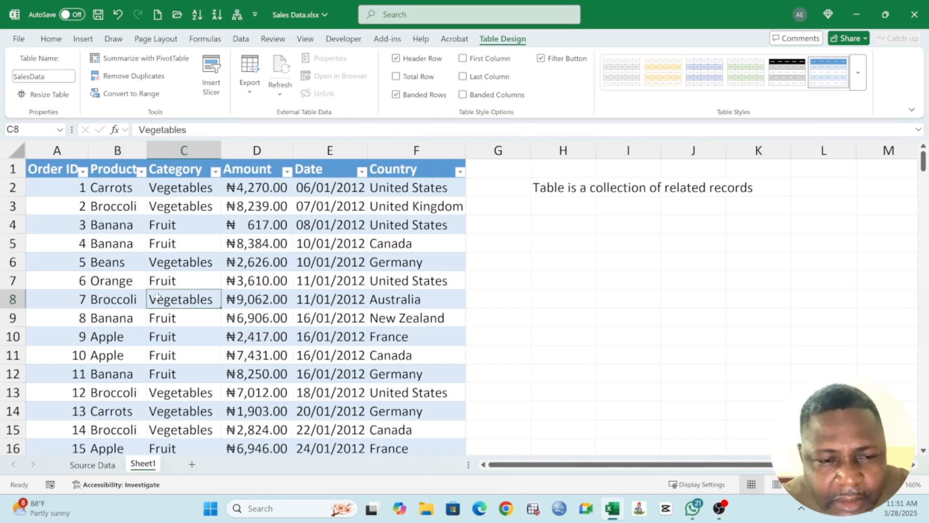
Step: View the table's data range in the Resize Table dialog and cancel without resizing
{"action": "left_click", "coordinate": [46, 95]}
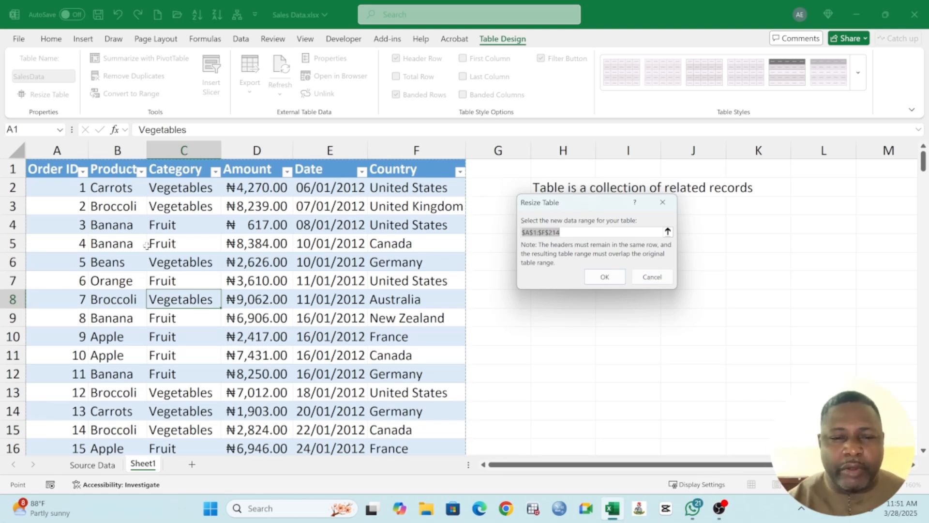
{"action": "left_click", "coordinate": [652, 277]}
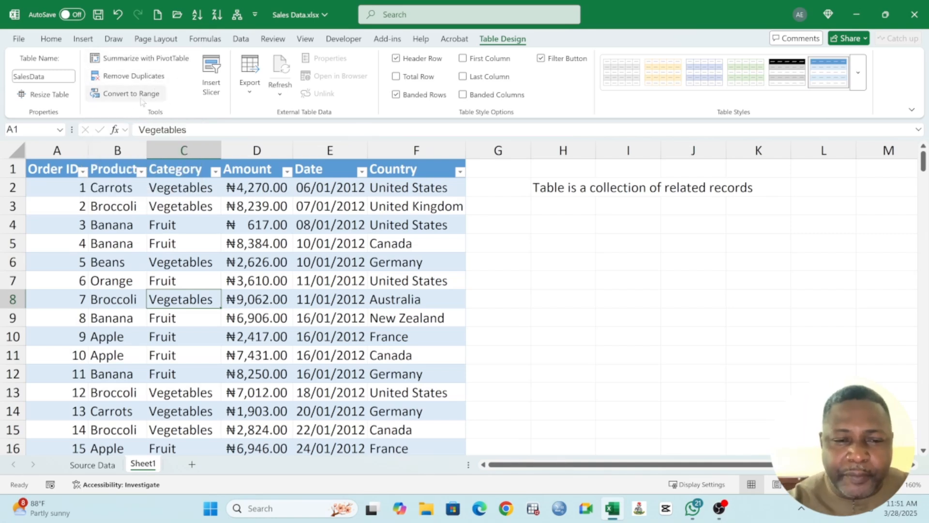
{"action": "left_click", "coordinate": [184, 227]}
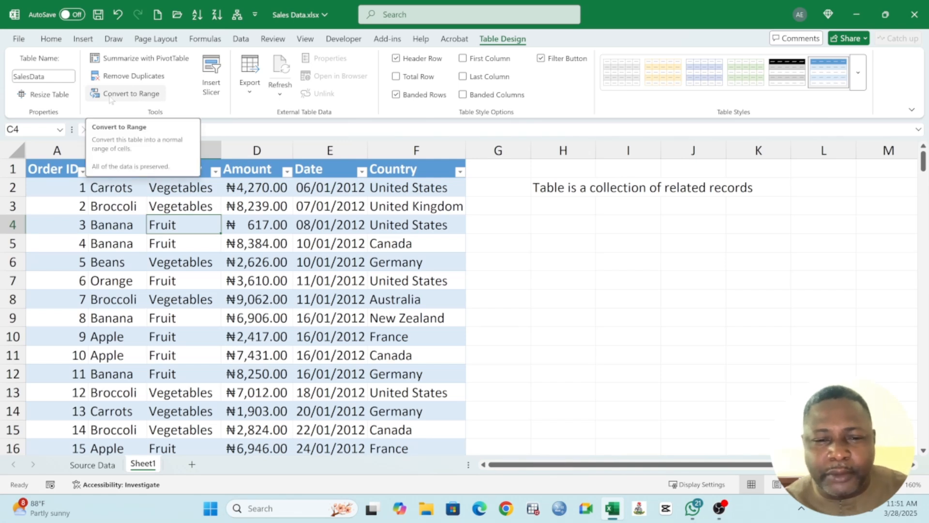
{"action": "left_click", "coordinate": [286, 239]}
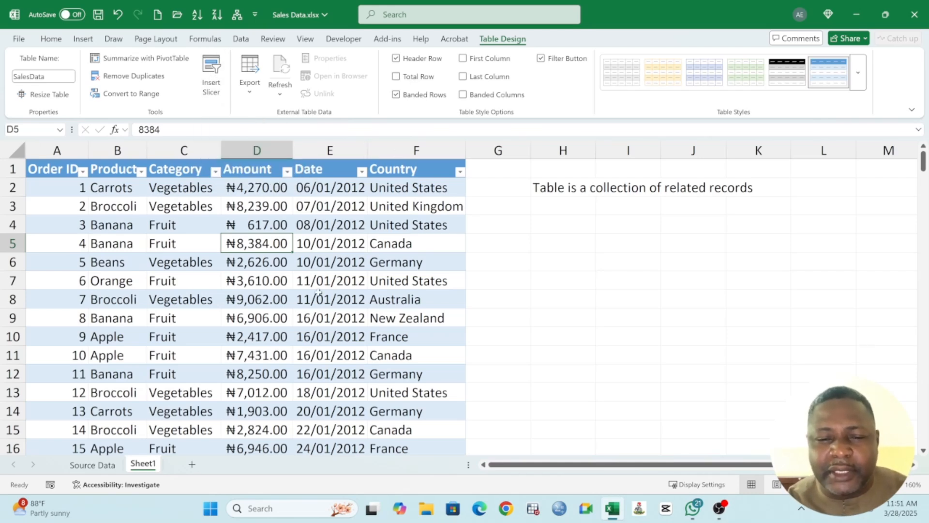
Step: Inspect the end of the table and the first empty row below its last record
{"action": "scroll", "coordinate": [319, 292], "scroll_direction": "down", "scroll_amount": 20}
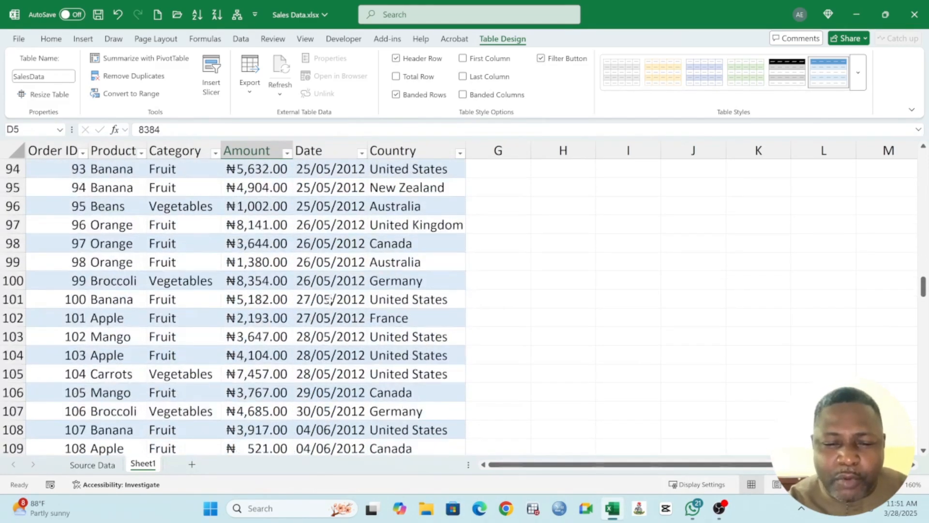
{"action": "scroll", "coordinate": [329, 300], "scroll_direction": "down", "scroll_amount": 20}
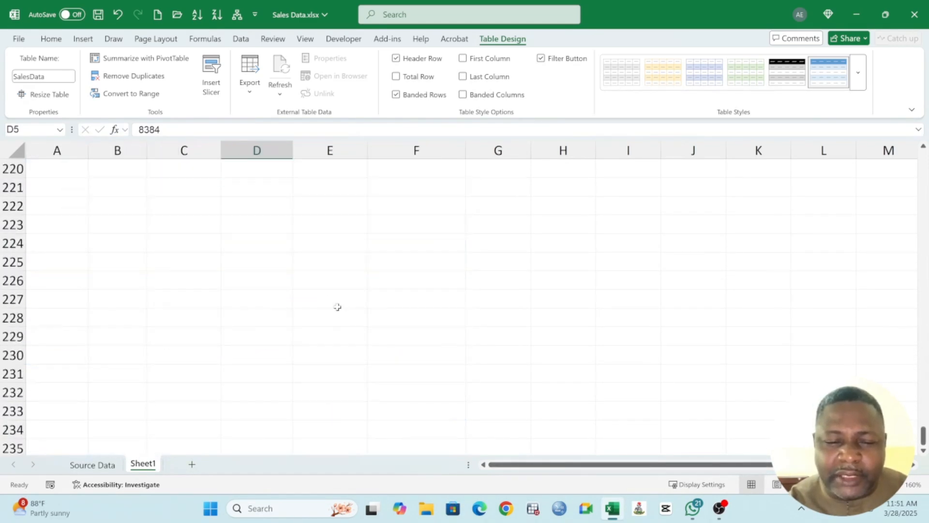
{"action": "scroll", "coordinate": [337, 307], "scroll_direction": "up", "scroll_amount": 3}
{"action": "left_click", "coordinate": [257, 242]}
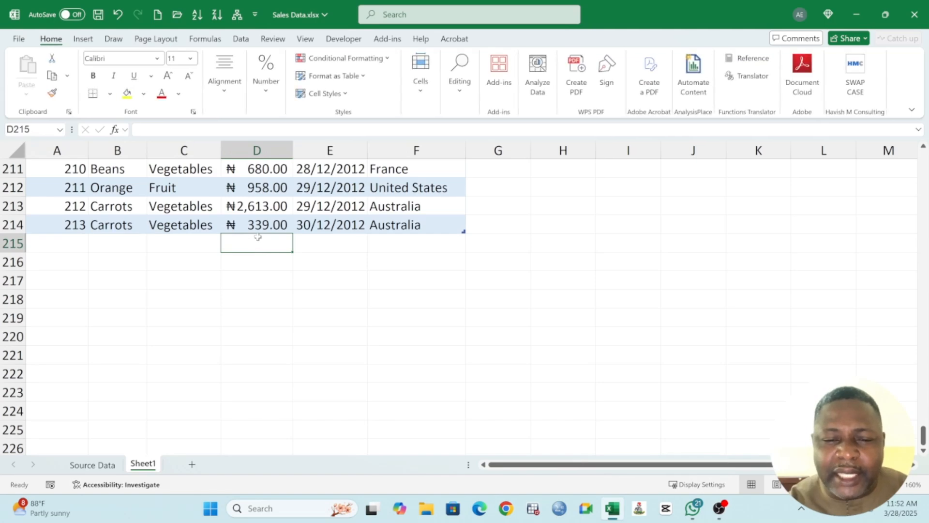
{"action": "scroll", "coordinate": [280, 274], "scroll_direction": "up", "scroll_amount": 15}
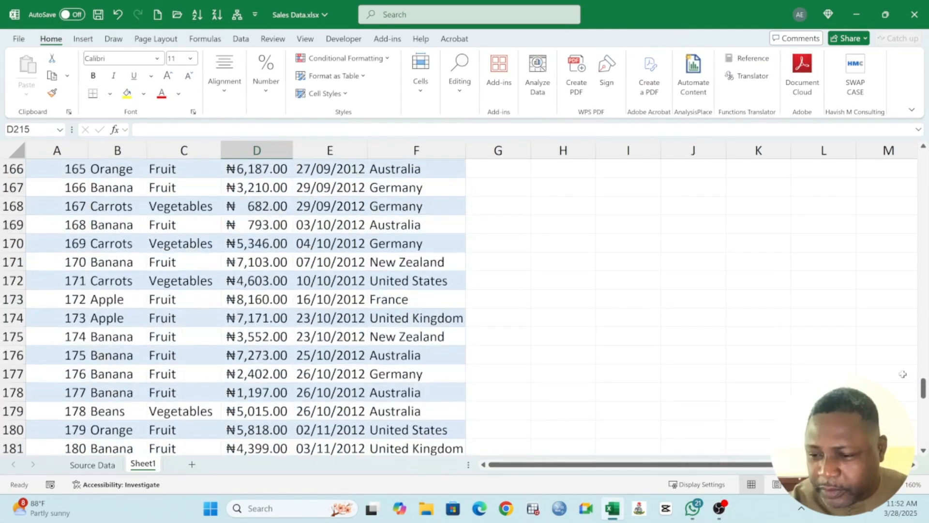
Step: Turn on the total row for the SalesData table
{"action": "left_click_drag", "start_coordinate": [923, 389], "coordinate": [923, 159]}
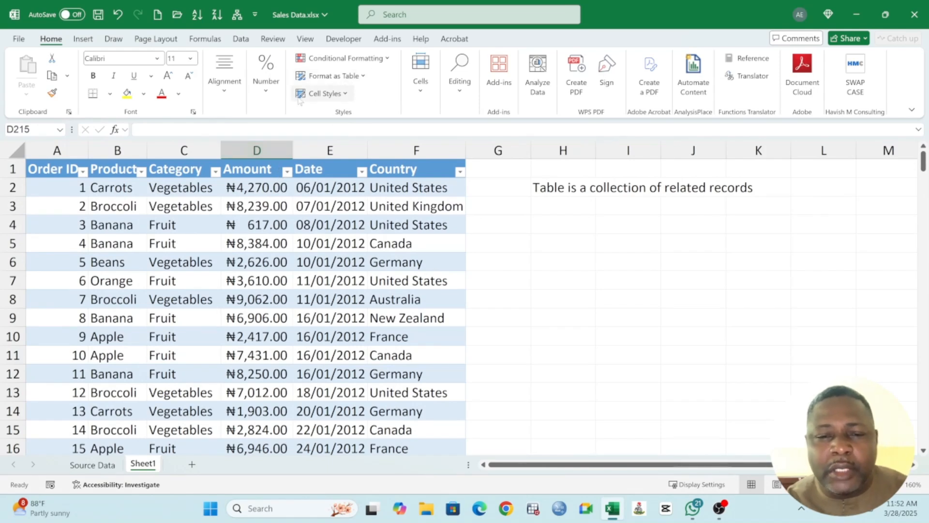
{"action": "left_click", "coordinate": [274, 211]}
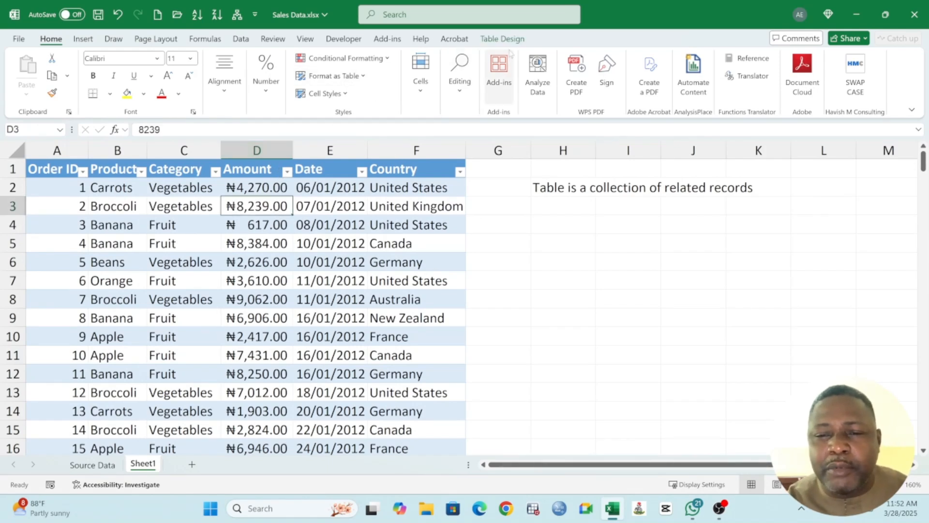
{"action": "left_click", "coordinate": [501, 41]}
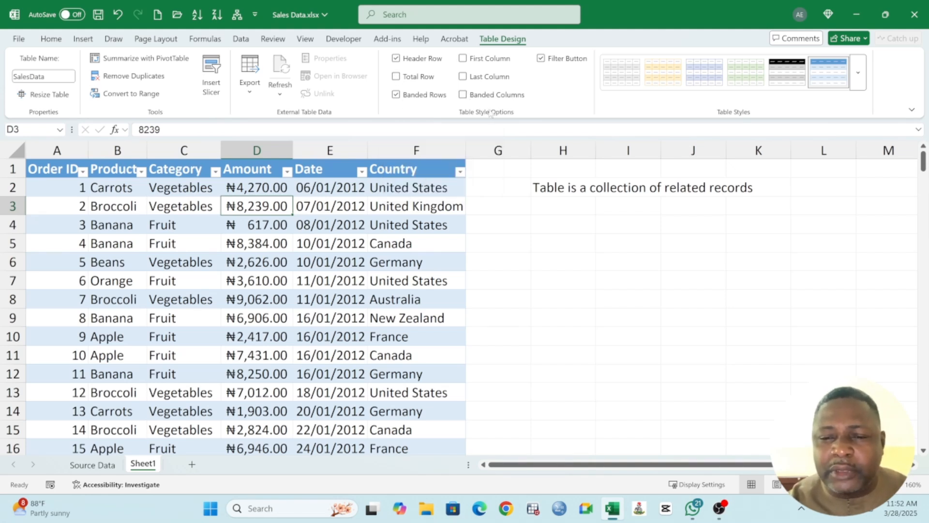
{"action": "left_click", "coordinate": [396, 76]}
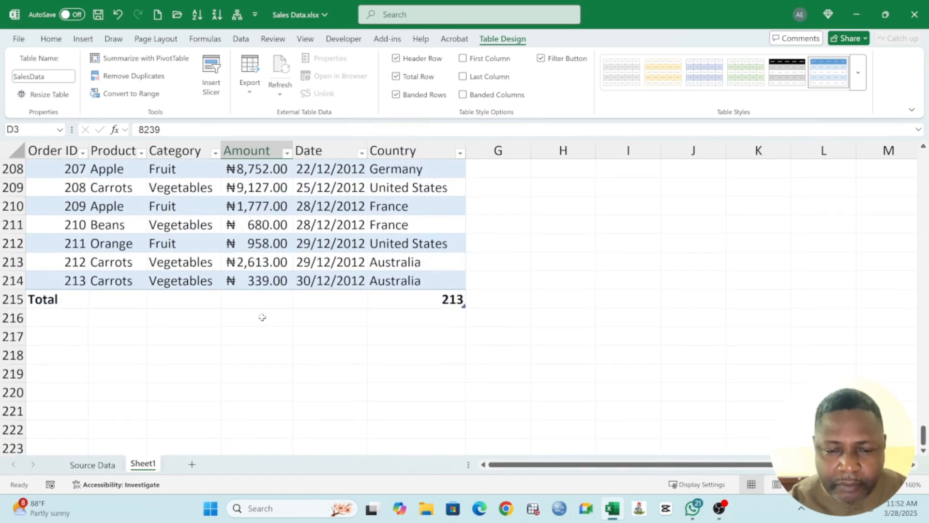
Step: Set the Amount column's total row cell to Sum and autofit the column width
{"action": "left_click", "coordinate": [260, 299]}
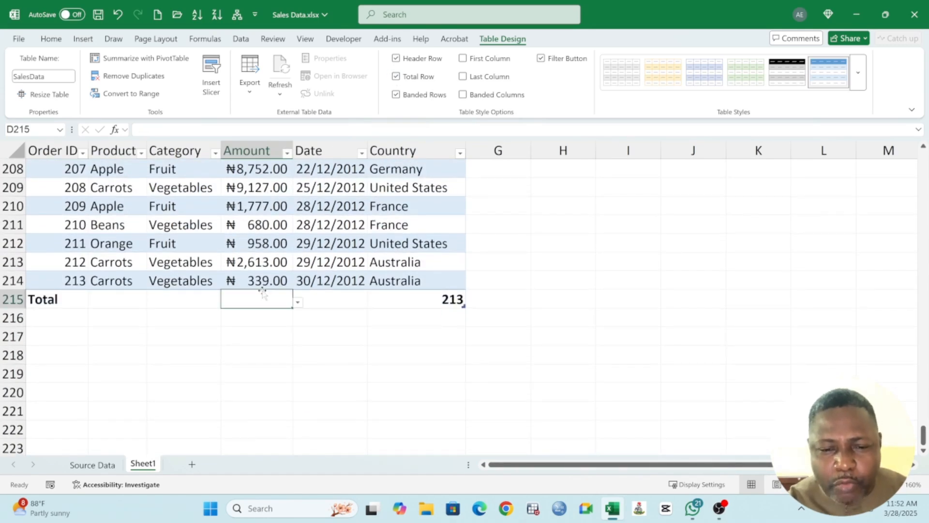
{"action": "left_click", "coordinate": [298, 302]}
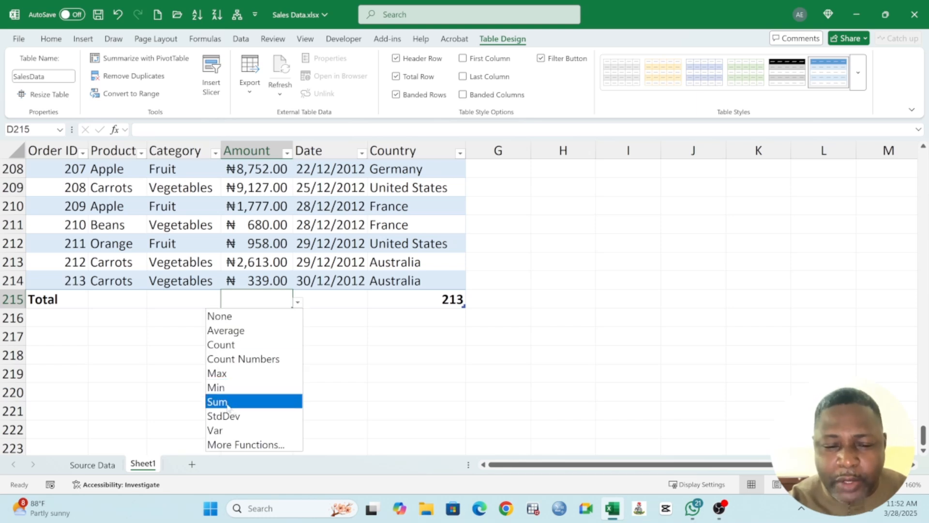
{"action": "double_click", "coordinate": [292, 151]}
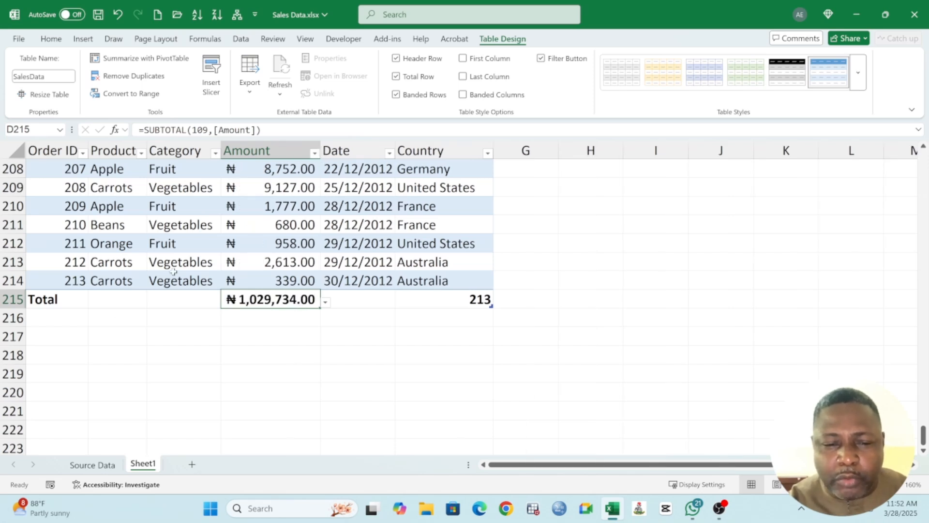
Step: Set the total row cells of the Product and Country columns to Count, and select the total row across the table
{"action": "left_click", "coordinate": [122, 296]}
{"action": "left_click", "coordinate": [152, 302]}
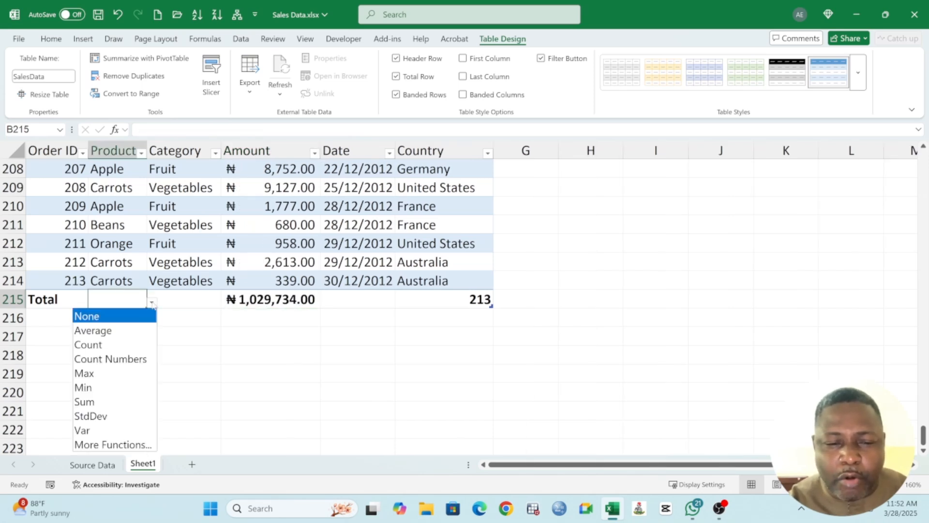
{"action": "left_click", "coordinate": [99, 345]}
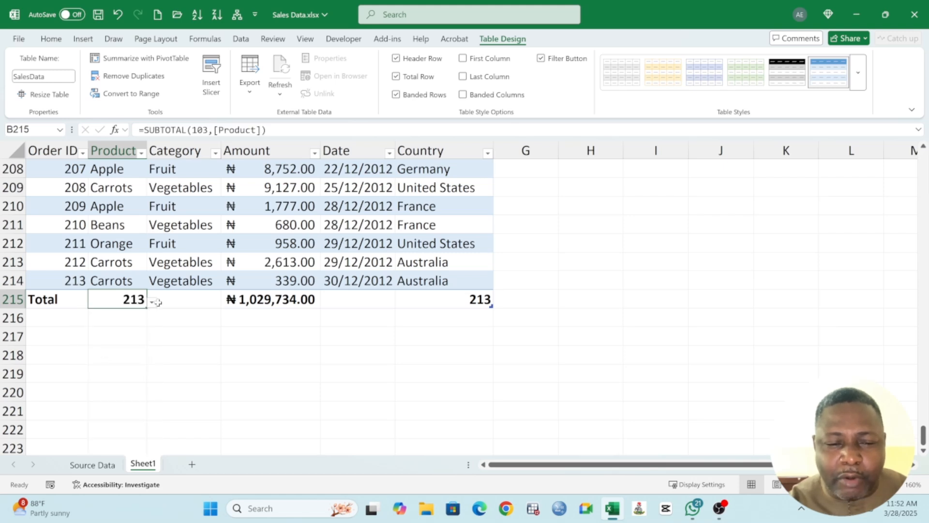
{"action": "left_click", "coordinate": [430, 303]}
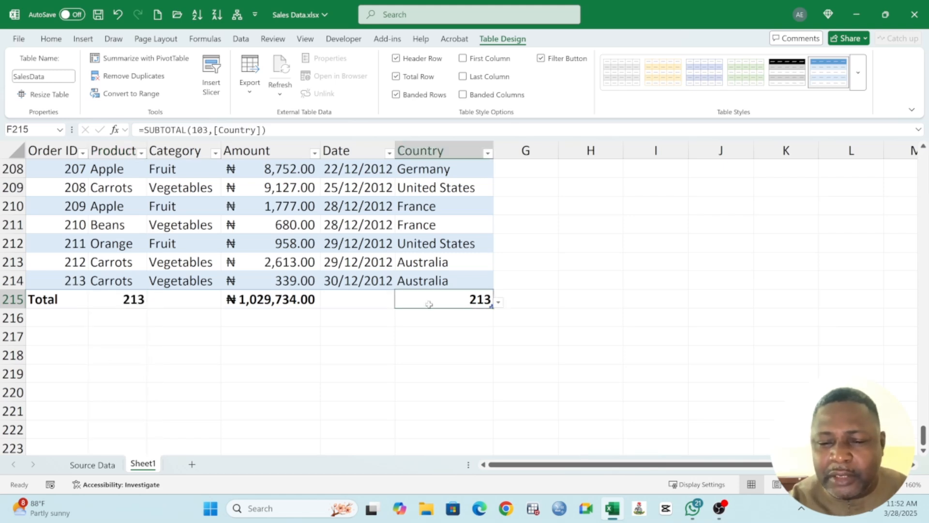
{"action": "left_click", "coordinate": [498, 303]}
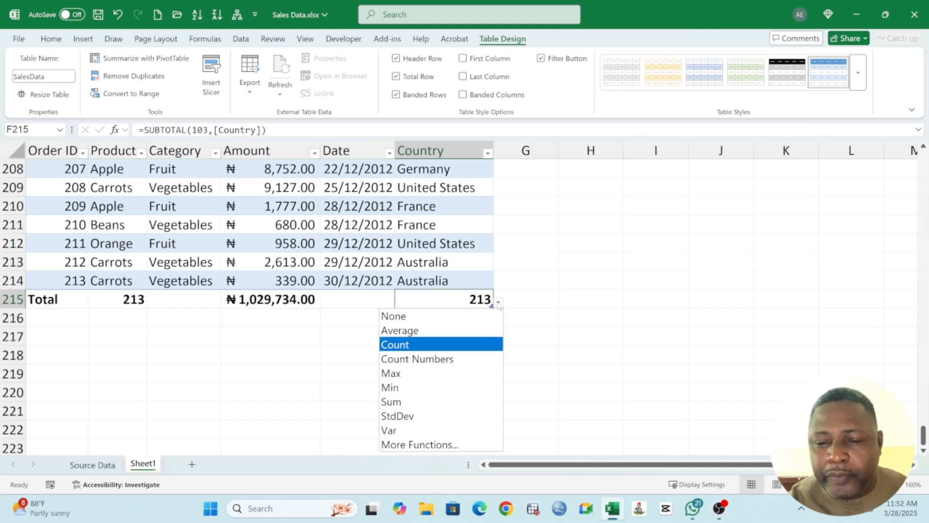
{"action": "left_click", "coordinate": [410, 347]}
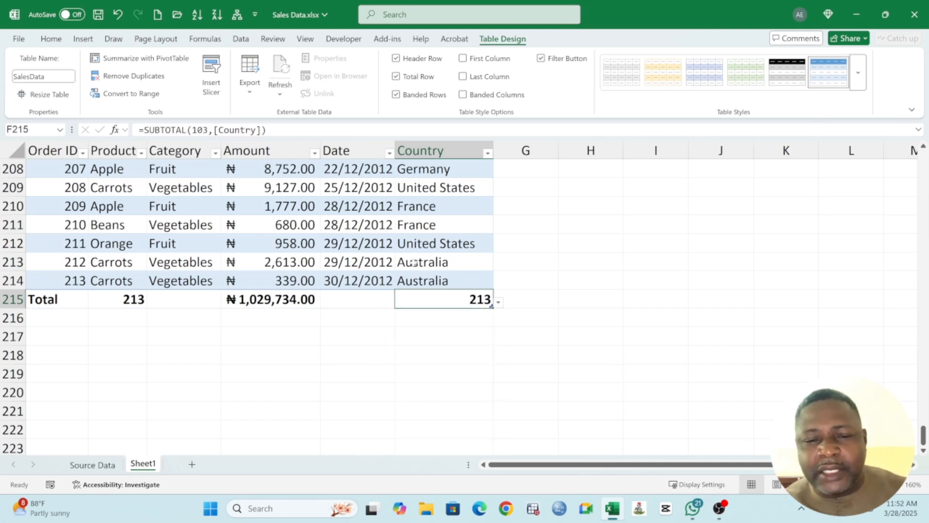
{"action": "left_click_drag", "start_coordinate": [80, 301], "coordinate": [449, 305]}
Step: Delete the note "Table is a collection of related records" from cell H2
{"action": "scroll", "coordinate": [397, 336], "scroll_direction": "up", "scroll_amount": 3}
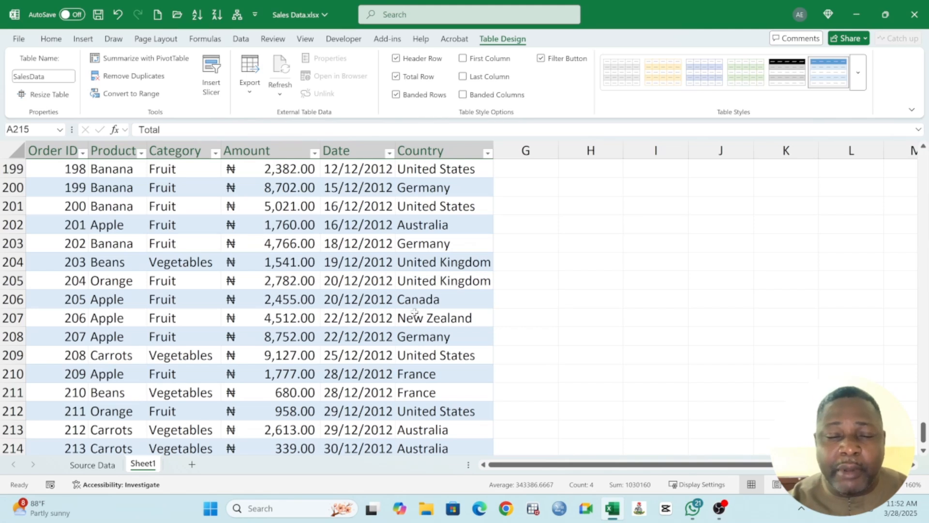
{"action": "left_click", "coordinate": [285, 300]}
{"action": "scroll", "coordinate": [290, 299], "scroll_direction": "up", "scroll_amount": 17}
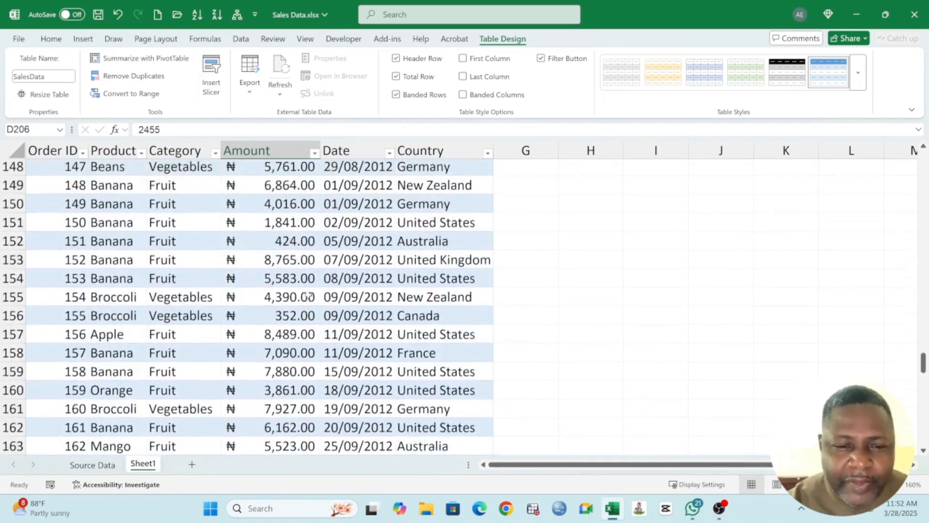
{"action": "scroll", "coordinate": [310, 296], "scroll_direction": "up", "scroll_amount": 20}
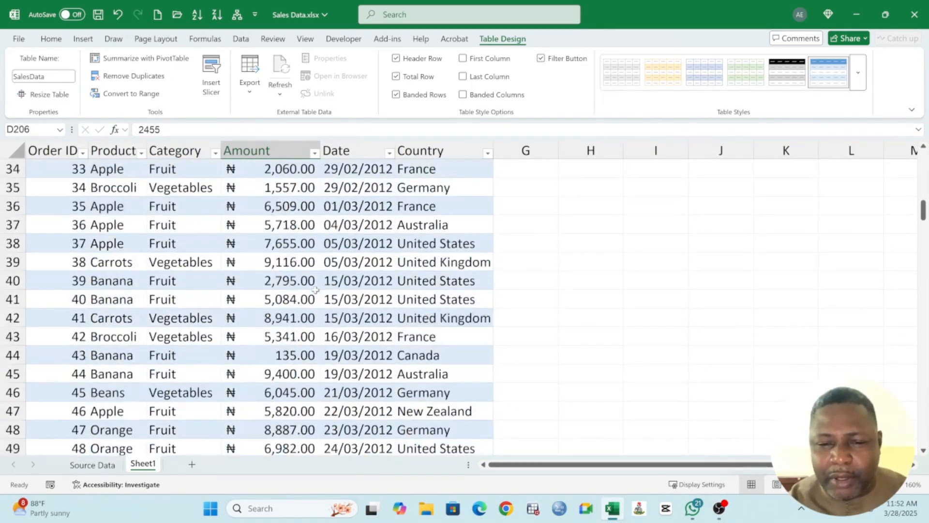
{"action": "scroll", "coordinate": [315, 289], "scroll_direction": "up", "scroll_amount": 11}
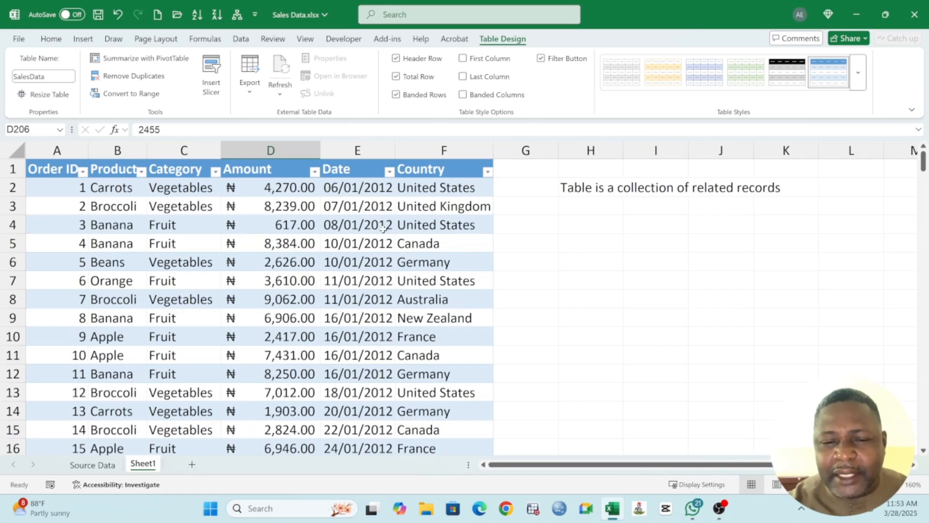
{"action": "left_click", "coordinate": [602, 188]}
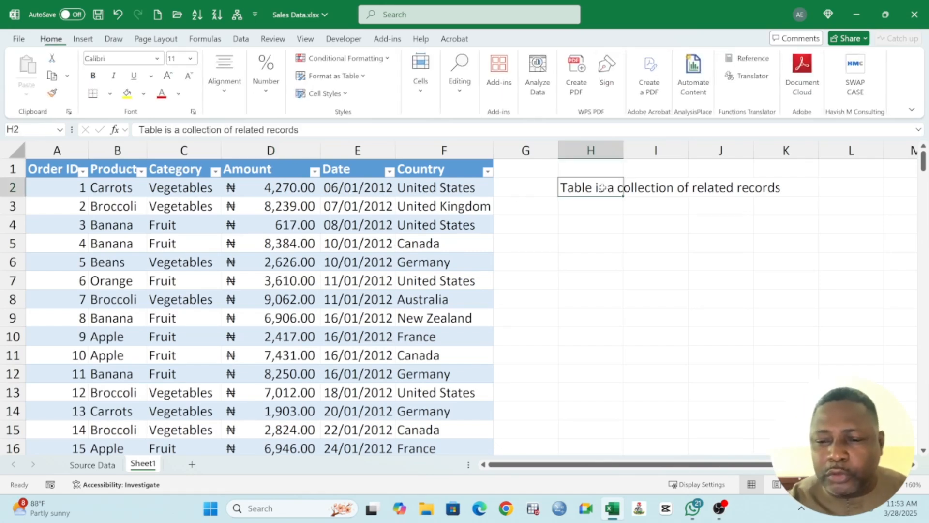
{"action": "key", "text": "Delete"}
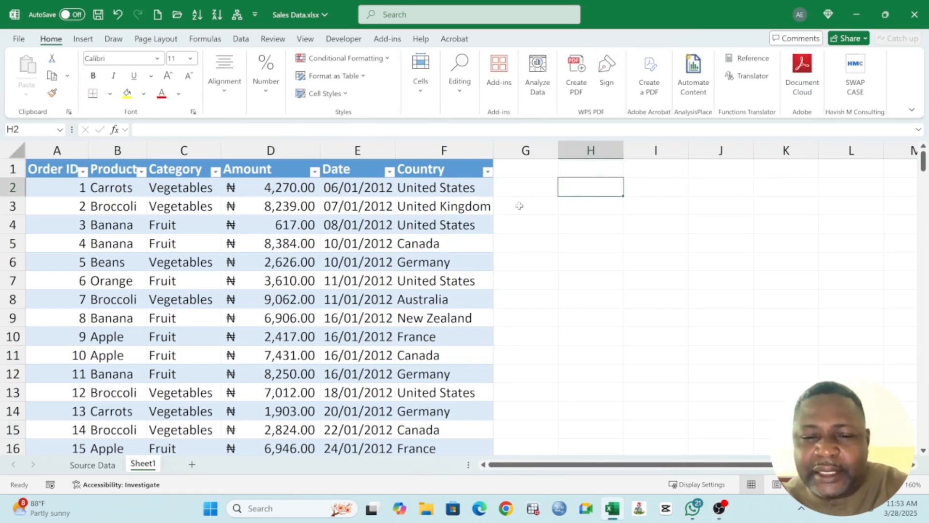
Step: Extend the table with a new column headed VAT in cell G1
{"action": "left_click", "coordinate": [521, 175]}
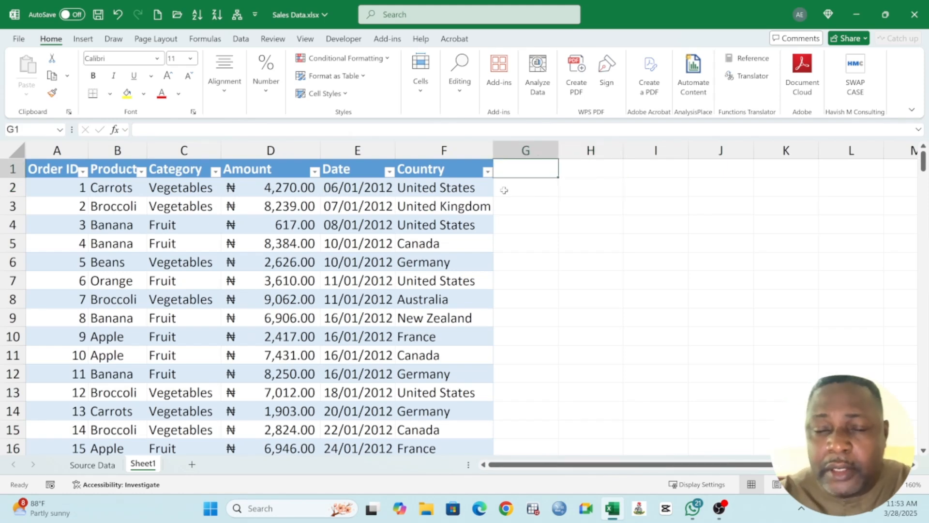
{"action": "type", "text": "Disc"}
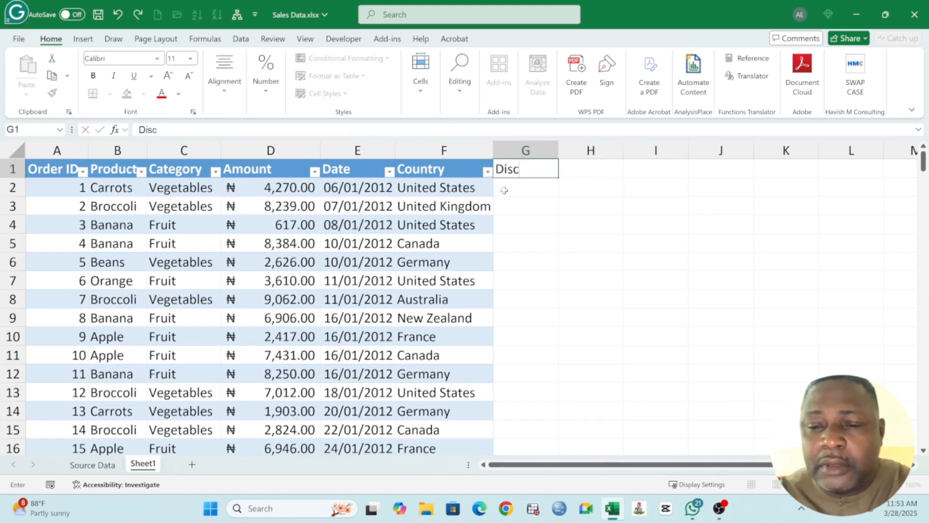
{"action": "key", "text": "BackSpace"}
{"action": "key", "text": "BackSpace"}
{"action": "key", "text": "BackSpace"}
{"action": "key", "text": "BackSpace"}
{"action": "type", "text": "VAT"}
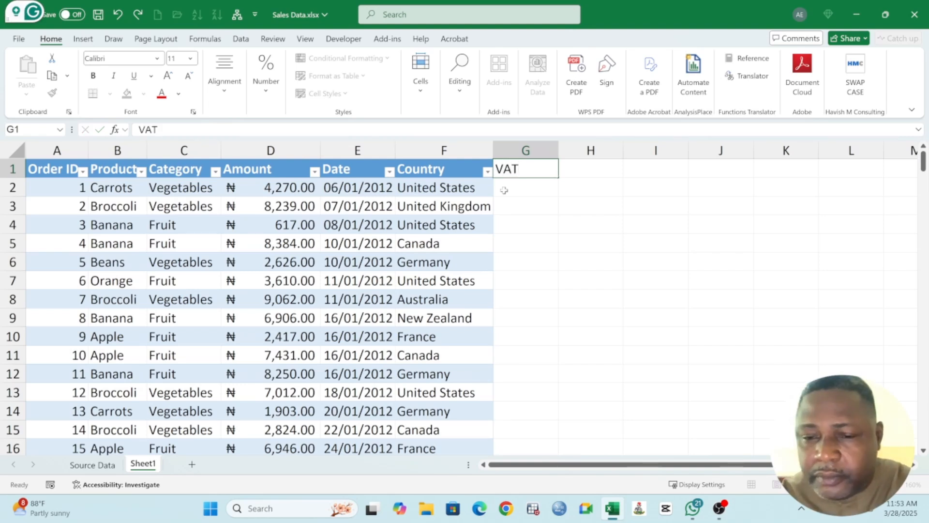
{"action": "key", "text": "Return"}
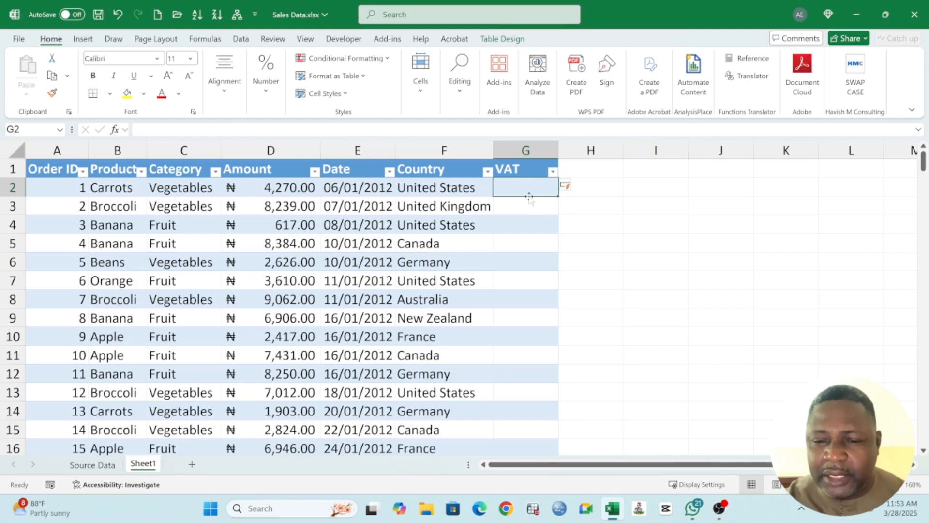
{"action": "type", "text": "="}
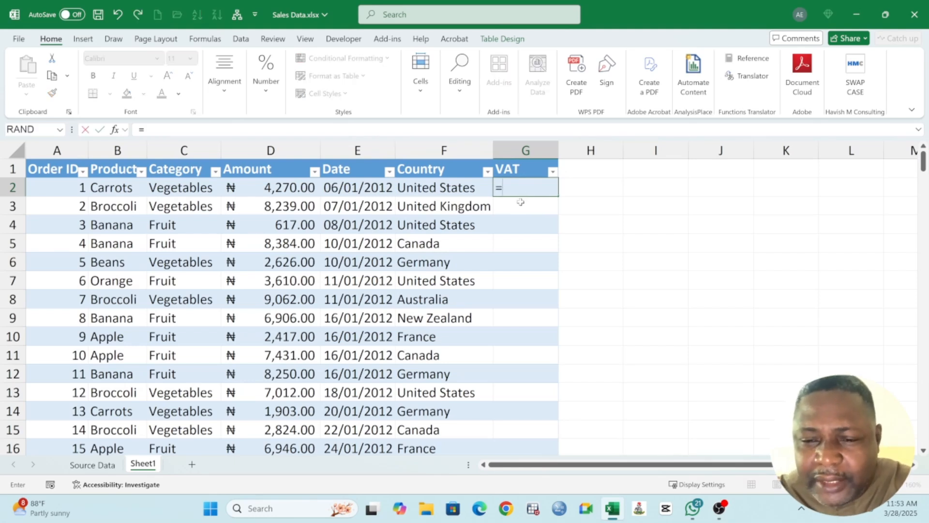
{"action": "type", "text": "7."}
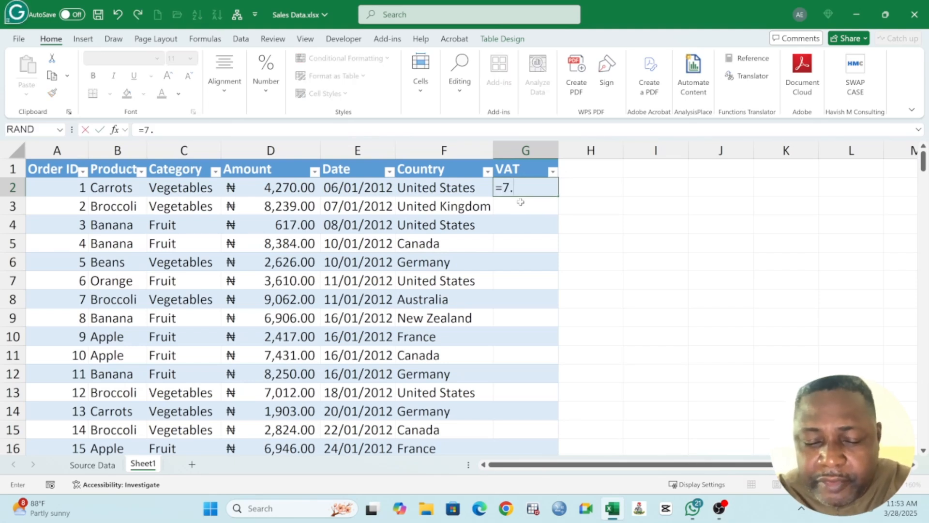
{"action": "type", "text": "5%*"}
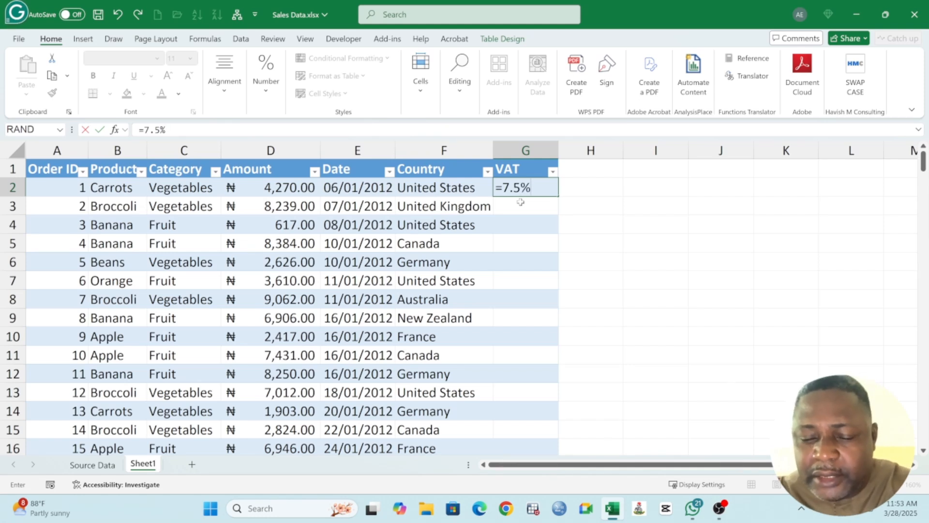
{"action": "left_click", "coordinate": [274, 188]}
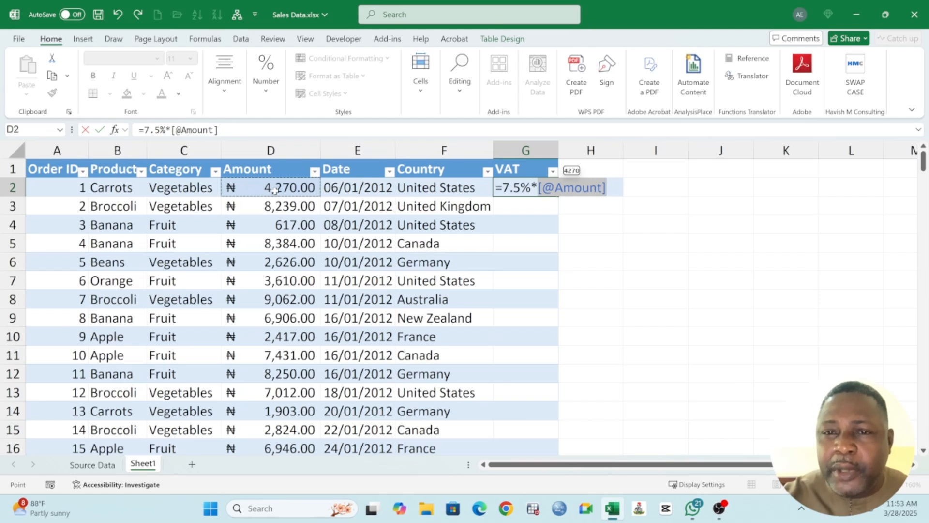
{"action": "key", "text": "Return"}
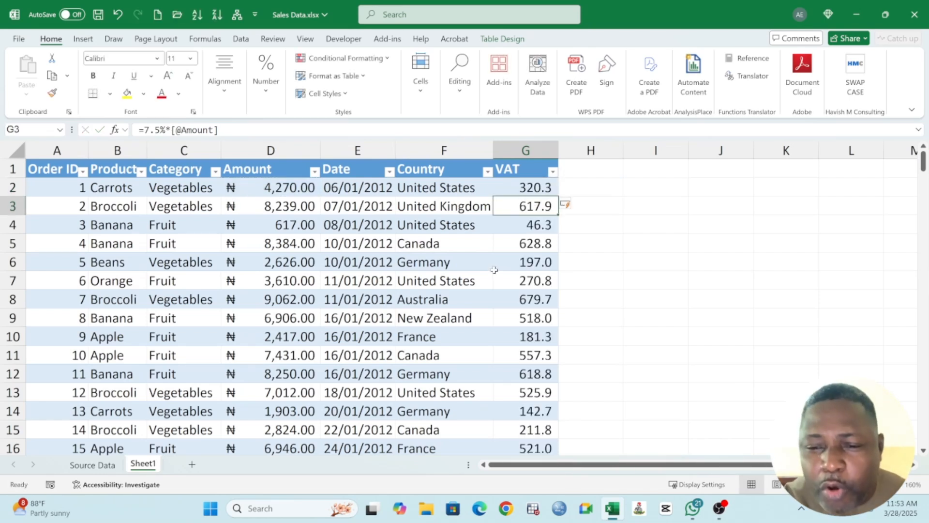
Step: Check the VAT formula in G2 and the record rows below the header that it is calculated for
{"action": "left_click", "coordinate": [544, 190]}
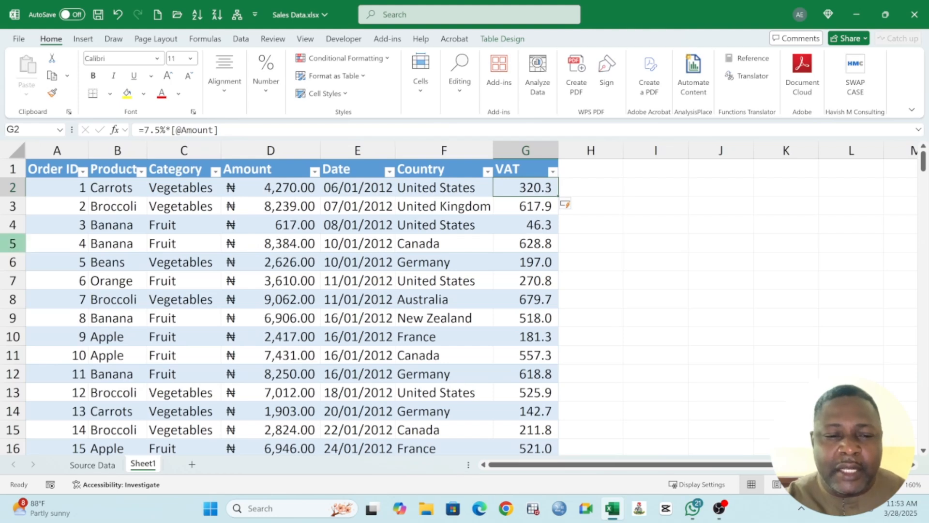
{"action": "left_click_drag", "start_coordinate": [13, 187], "coordinate": [12, 446]}
{"action": "left_click", "coordinate": [73, 220]}
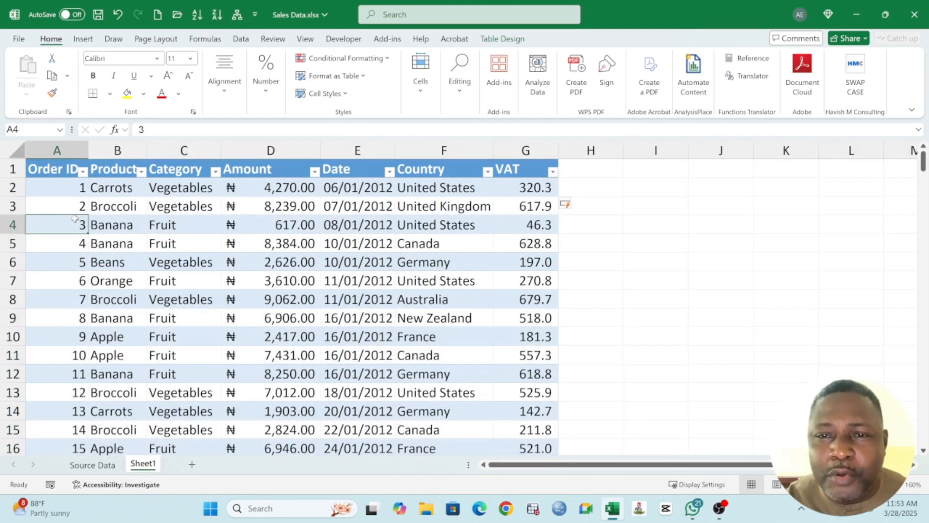
{"action": "left_click_drag", "start_coordinate": [13, 188], "coordinate": [21, 419]}
{"action": "scroll", "coordinate": [218, 315], "scroll_direction": "up", "scroll_amount": 1}
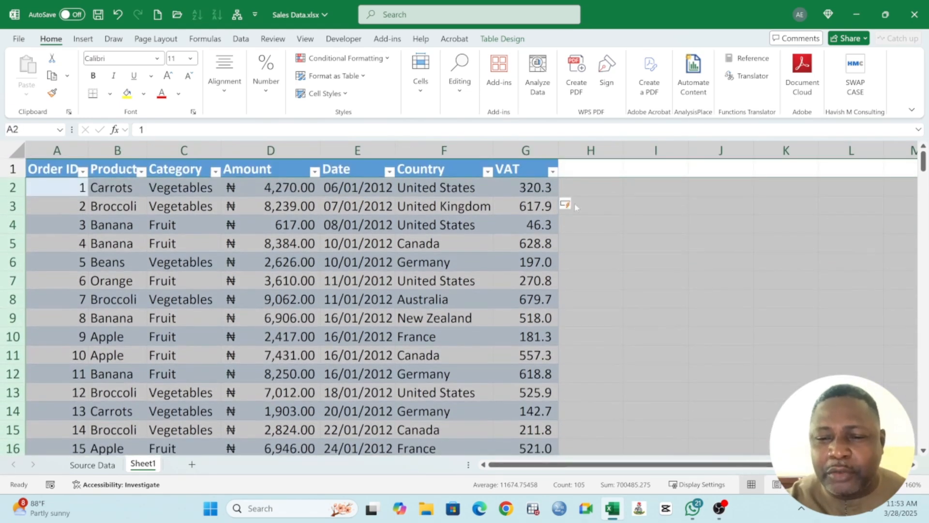
{"action": "left_click", "coordinate": [538, 191]}
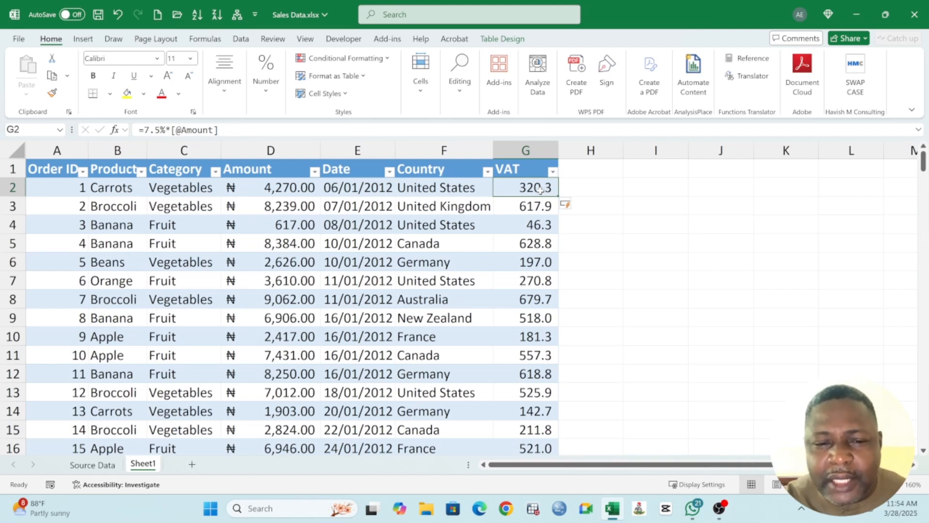
{"action": "double_click", "coordinate": [536, 189]}
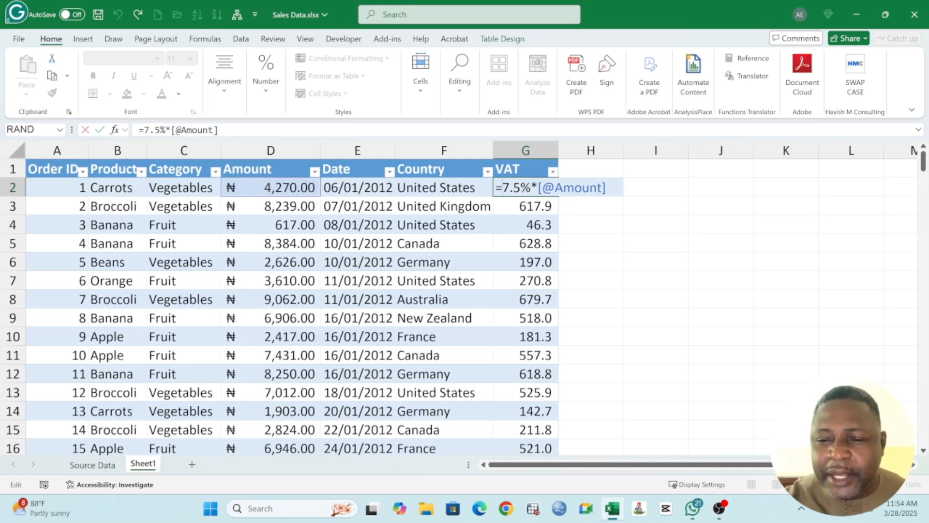
{"action": "key", "text": "shift+Left"}
{"action": "key", "text": "shift+Left"}
{"action": "key", "text": "shift+Left"}
{"action": "key", "text": "shift+Left"}
{"action": "key", "text": "shift+Left"}
{"action": "key", "text": "shift+Left"}
{"action": "key", "text": "shift+Left"}
{"action": "key", "text": "shift+Left"}
{"action": "key", "text": "shift+Left"}
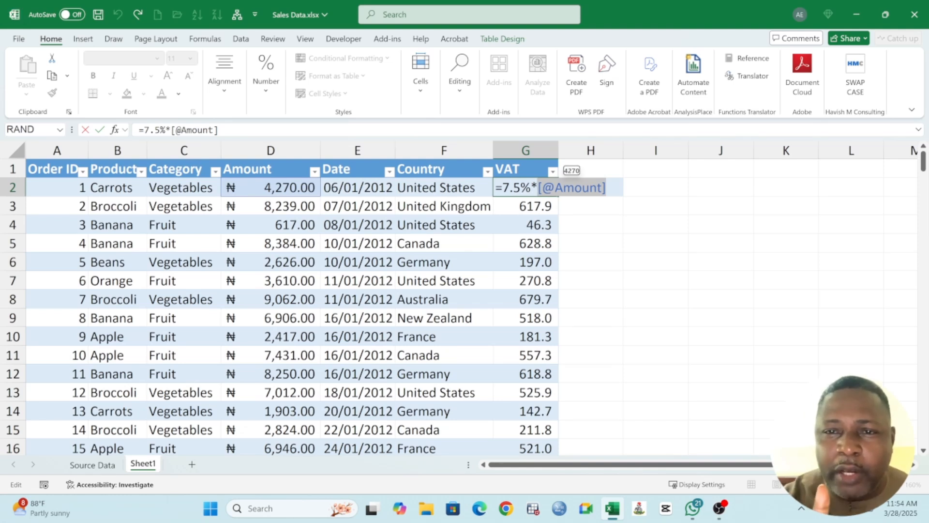
{"action": "key", "text": "Return"}
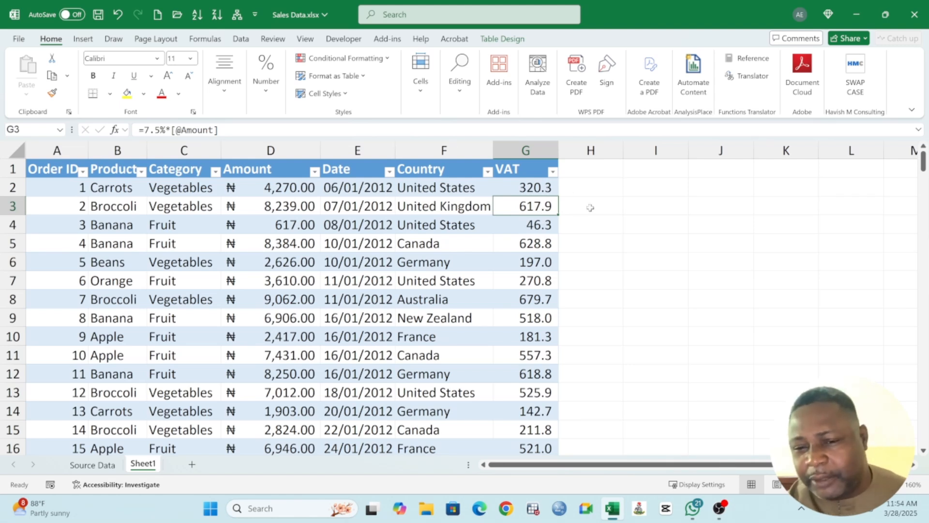
{"action": "left_click", "coordinate": [646, 188]}
{"action": "left_click", "coordinate": [398, 198]}
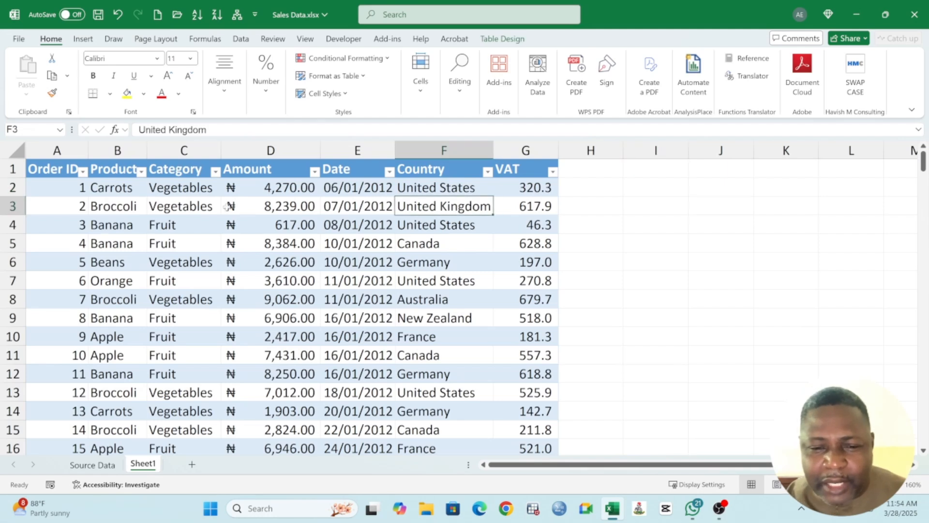
Step: Insert a slicer for the Product field of the SalesData table and place it beside the table over columns I to K
{"action": "left_click", "coordinate": [292, 206]}
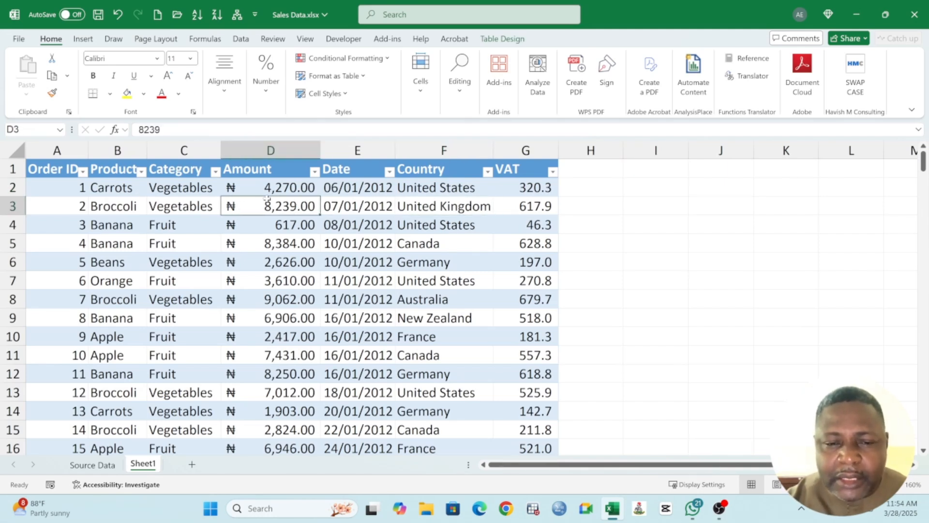
{"action": "left_click", "coordinate": [71, 190]}
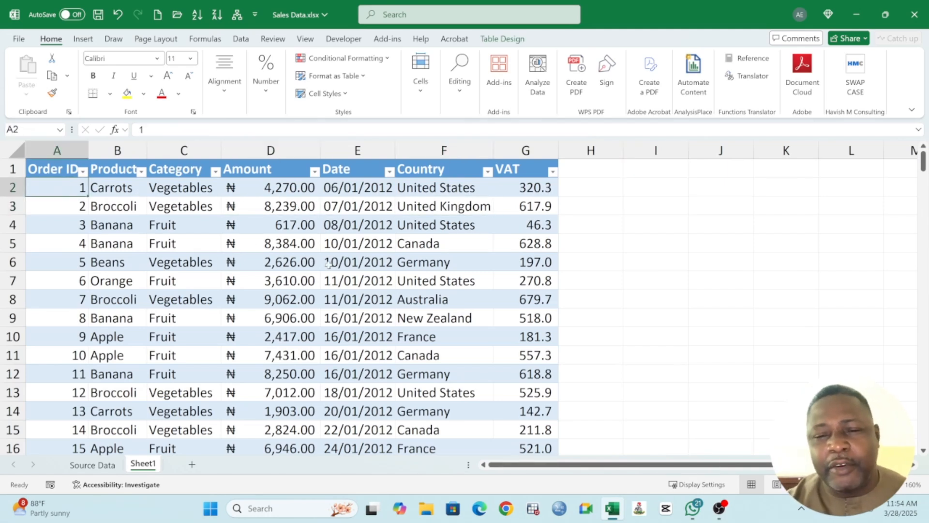
{"action": "left_click", "coordinate": [511, 39]}
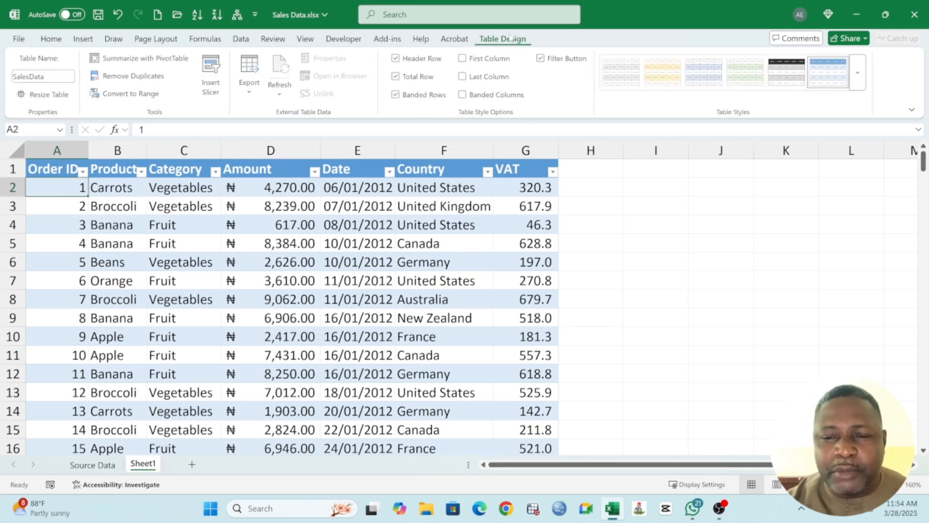
{"action": "left_click", "coordinate": [211, 73]}
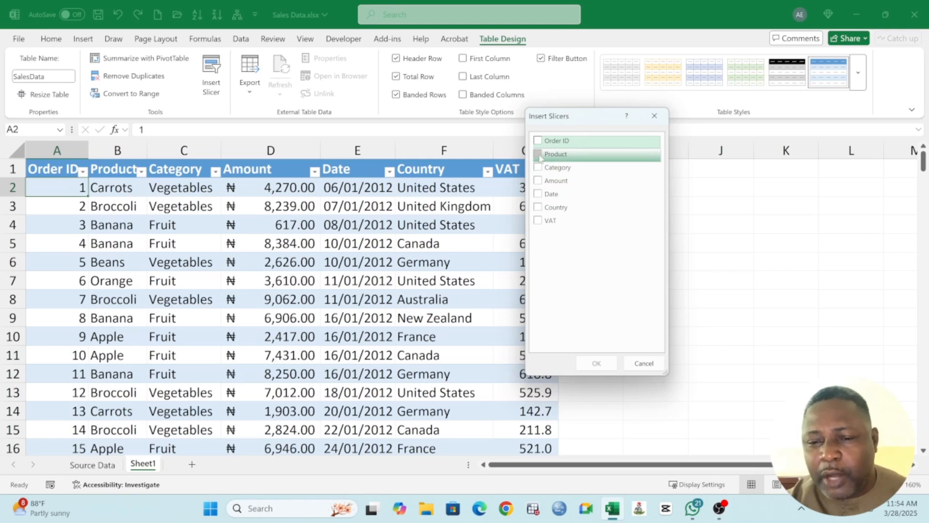
{"action": "left_click", "coordinate": [555, 154]}
{"action": "left_click", "coordinate": [596, 364]}
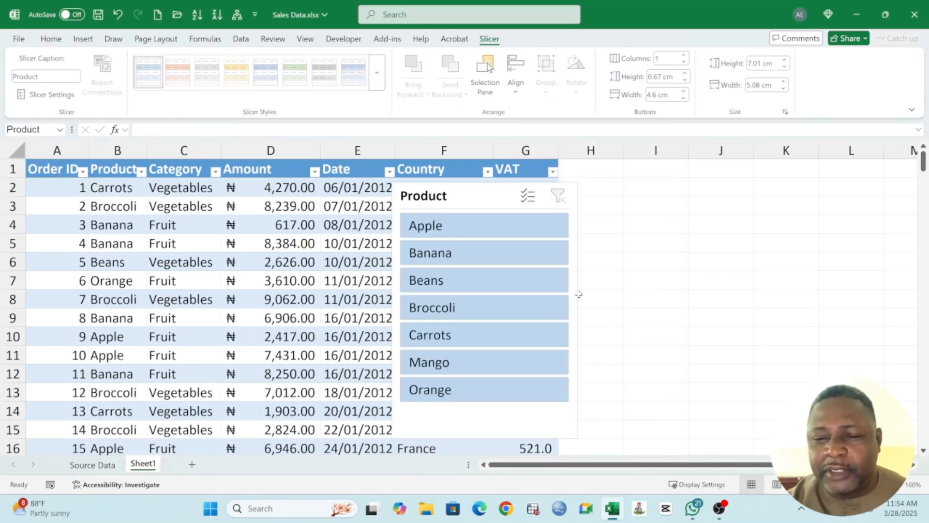
{"action": "left_click_drag", "start_coordinate": [471, 196], "coordinate": [705, 181]}
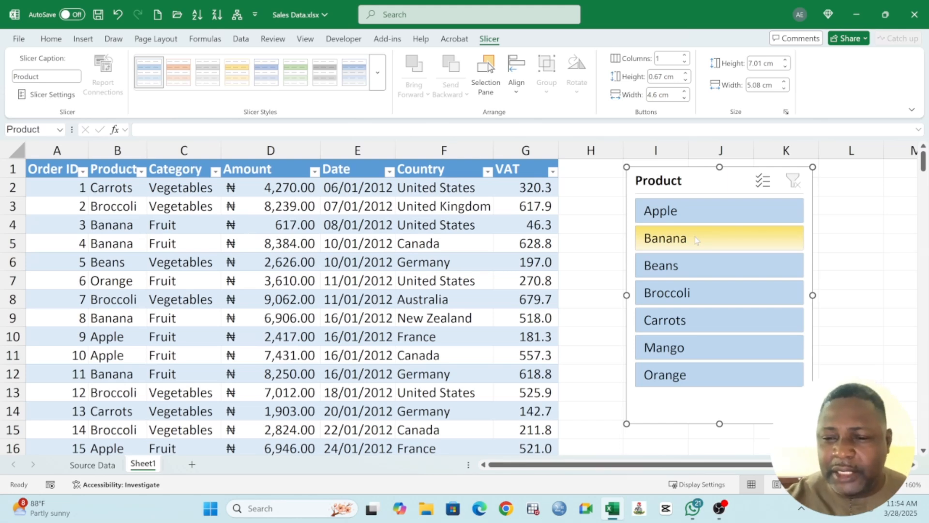
Step: Filter the table by Apple, Banana, Beans, Broccoli, Carrots, Mango, Orange and Apple again with the Product slicer, and clear the filter
{"action": "left_click", "coordinate": [688, 216]}
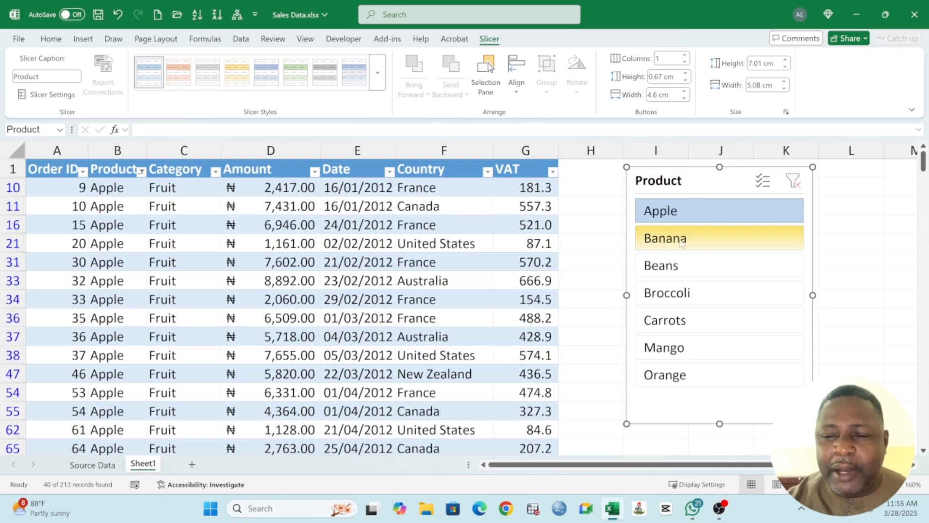
{"action": "left_click", "coordinate": [683, 242]}
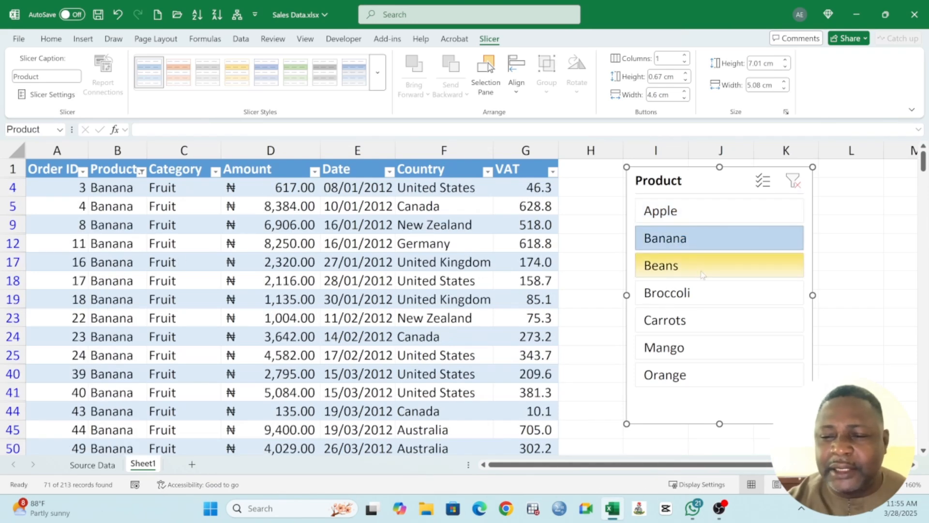
{"action": "left_click", "coordinate": [700, 266]}
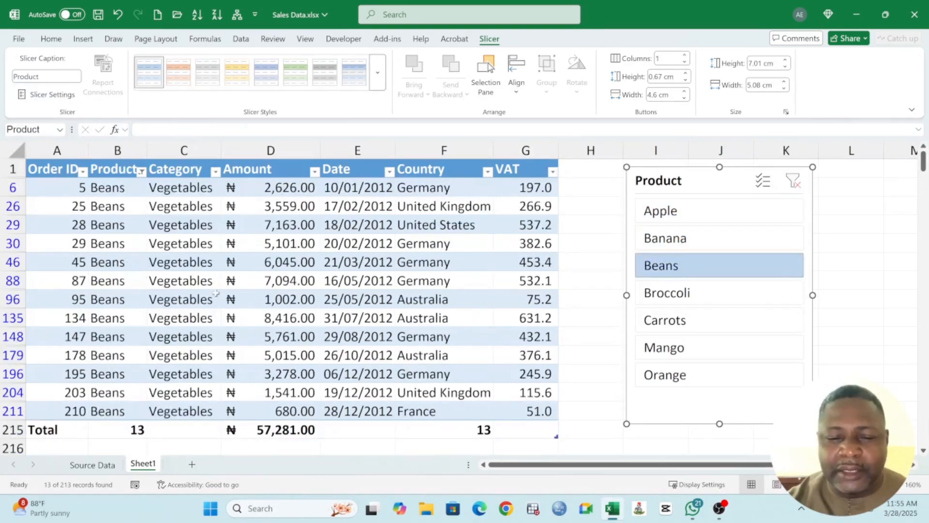
{"action": "left_click", "coordinate": [693, 298]}
{"action": "left_click", "coordinate": [654, 320]}
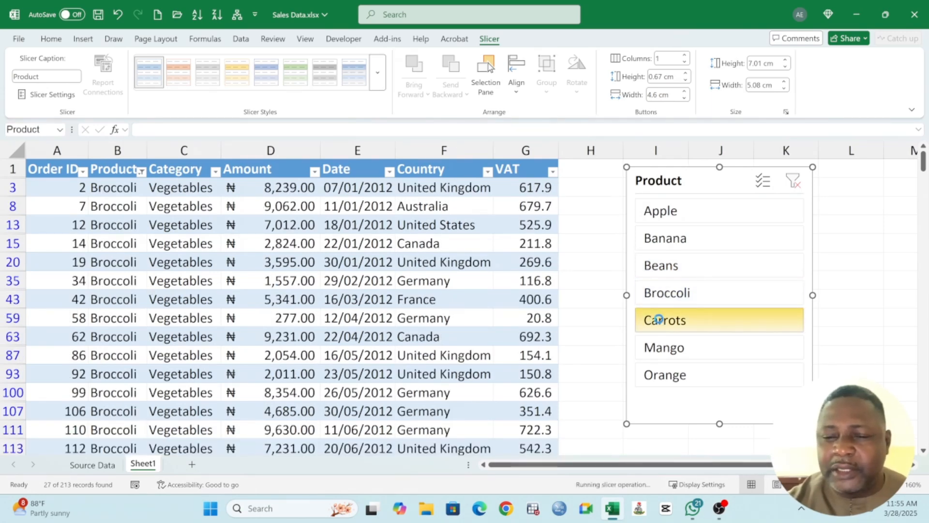
{"action": "left_click", "coordinate": [671, 350]}
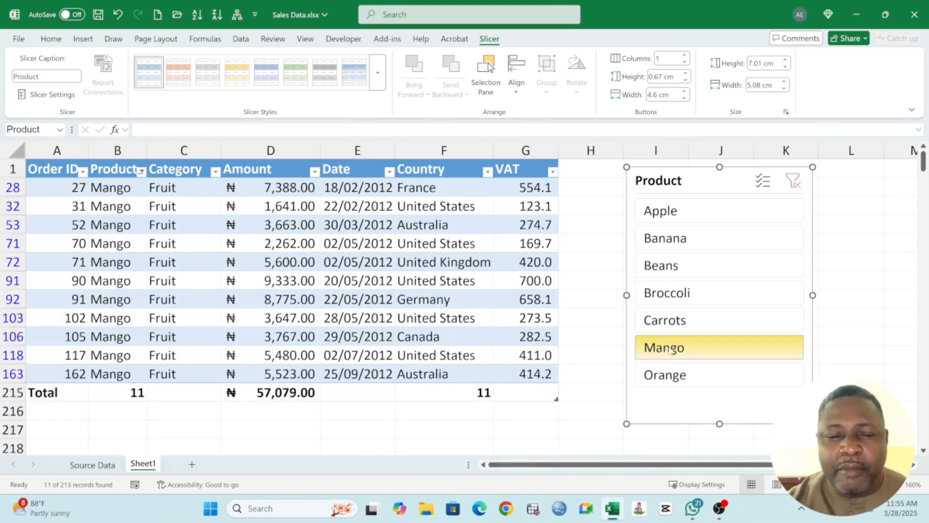
{"action": "left_click", "coordinate": [665, 375]}
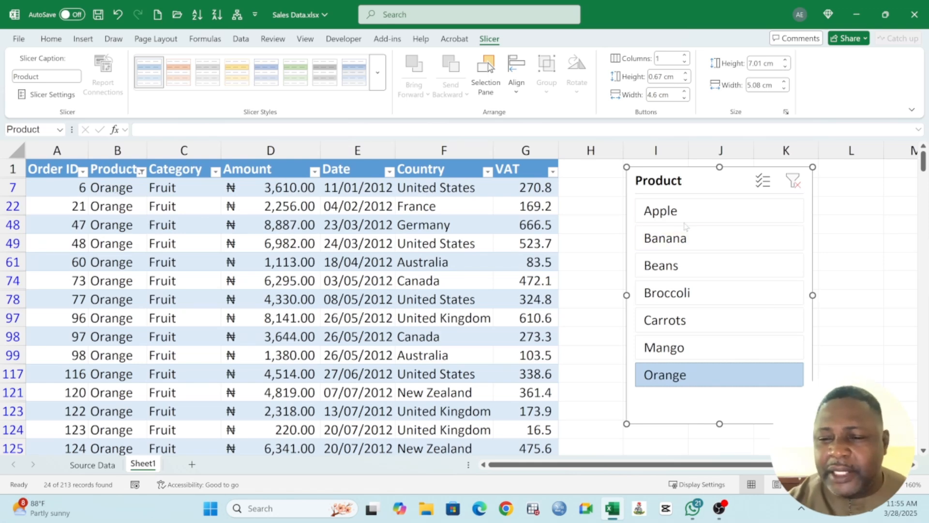
{"action": "left_click", "coordinate": [677, 219]}
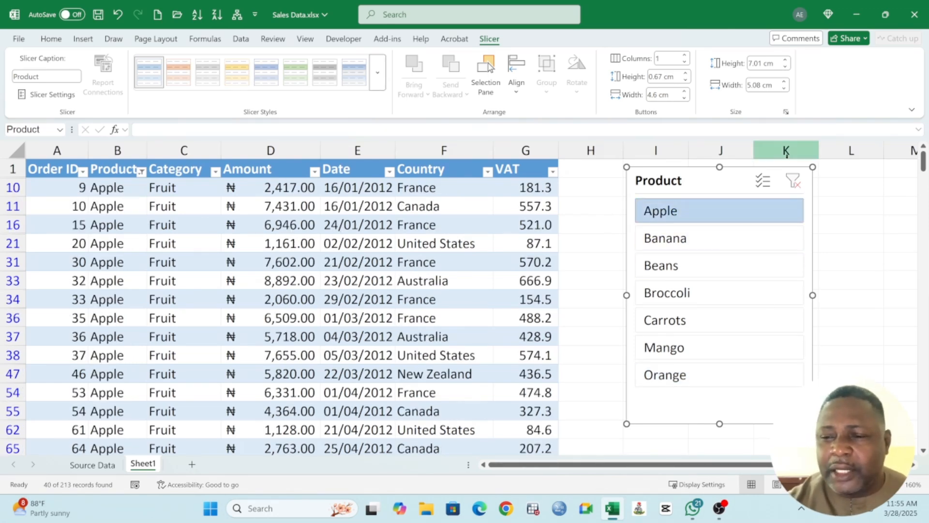
{"action": "left_click", "coordinate": [798, 183]}
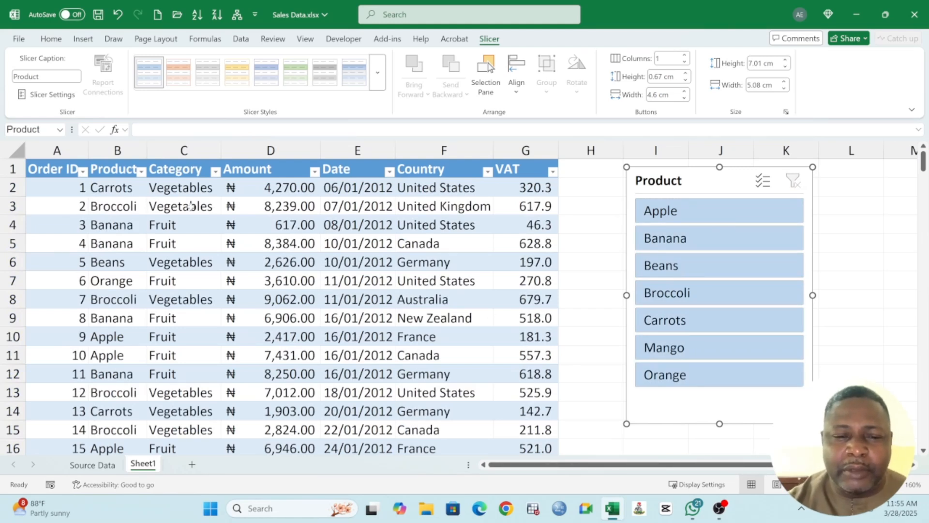
Step: Insert a slicer for the Country field of the table and place it below the Product slicer
{"action": "left_click", "coordinate": [54, 170]}
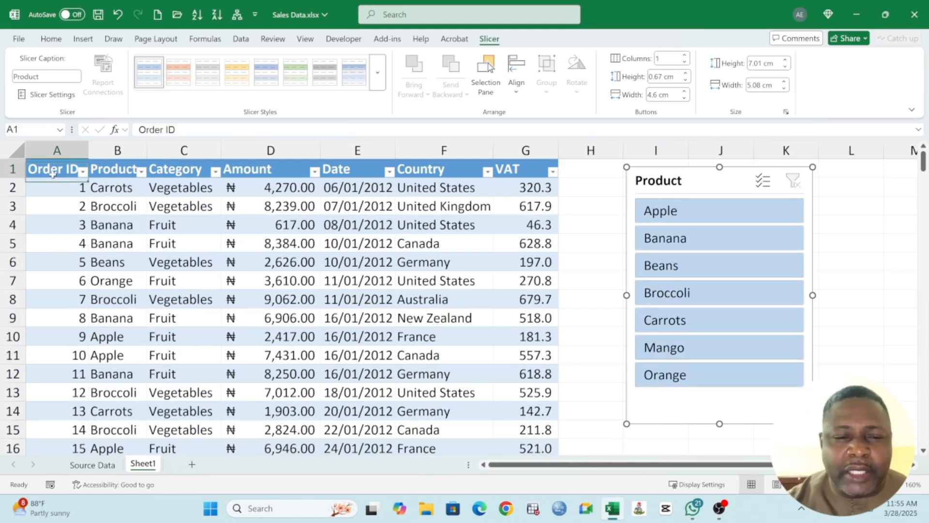
{"action": "left_click", "coordinate": [83, 39]}
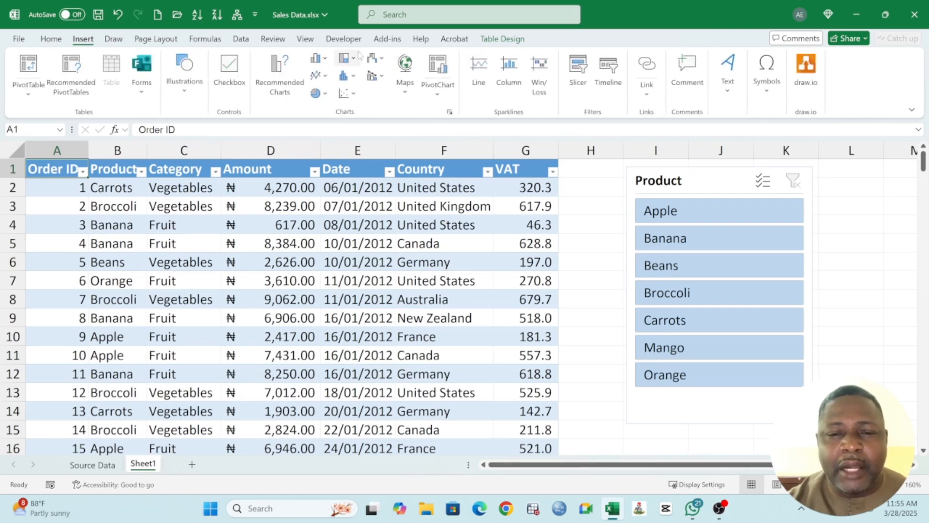
{"action": "left_click", "coordinate": [503, 40]}
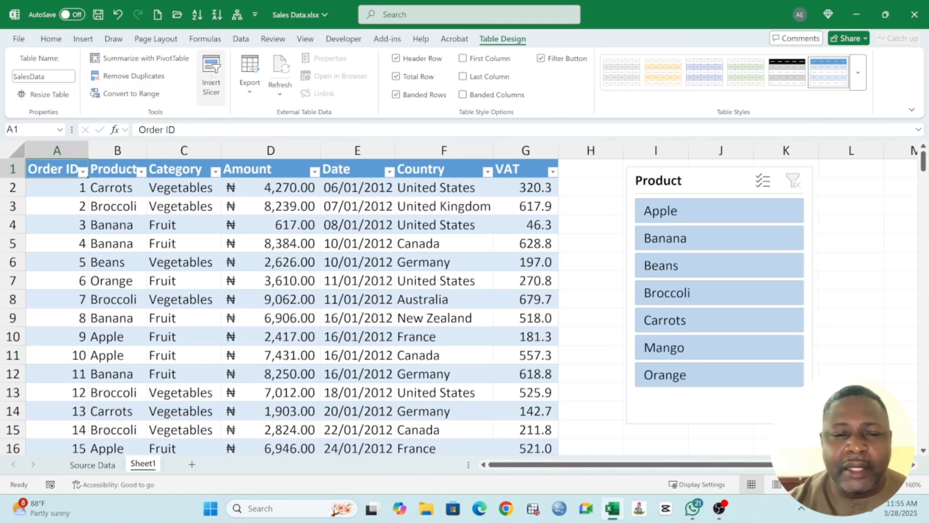
{"action": "left_click", "coordinate": [213, 72]}
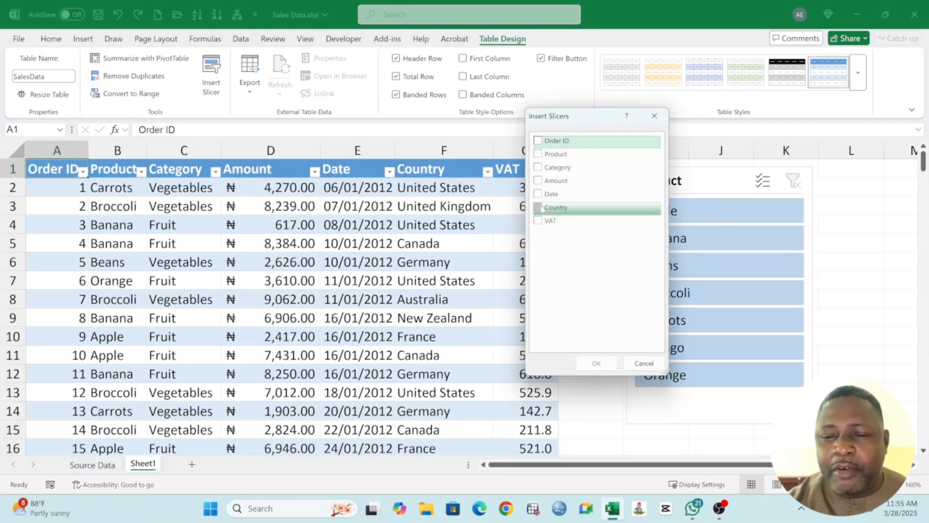
{"action": "left_click", "coordinate": [538, 208]}
{"action": "left_click", "coordinate": [596, 363]}
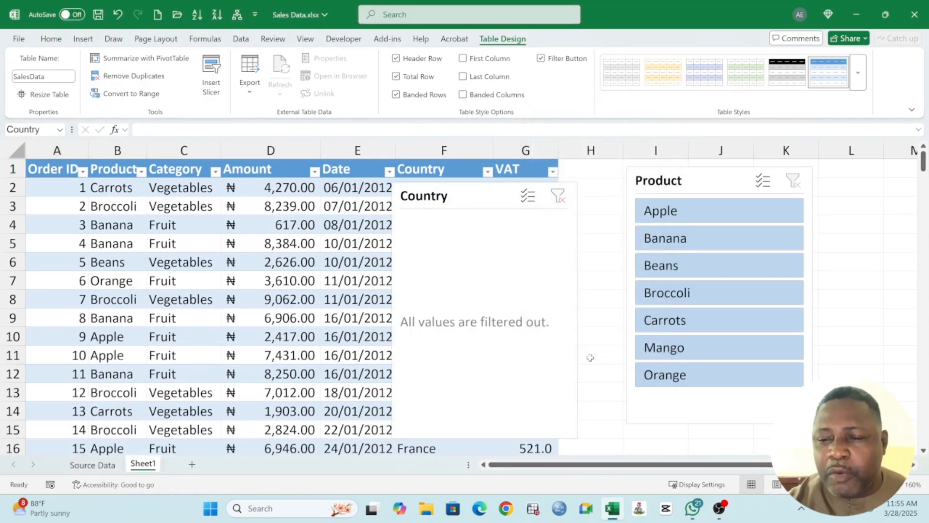
{"action": "left_click_drag", "start_coordinate": [436, 213], "coordinate": [690, 444]}
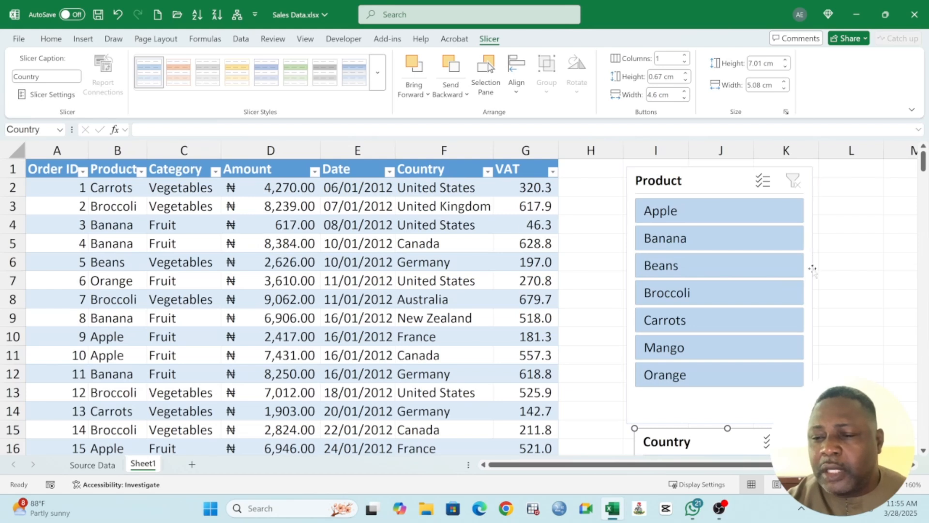
Step: Resize the Product slicer to about 8.43 cm wide and 3.49 cm high, and move it closer to the VAT column
{"action": "left_click", "coordinate": [811, 277]}
{"action": "left_click_drag", "start_coordinate": [813, 294], "coordinate": [918, 291]}
{"action": "left_click_drag", "start_coordinate": [781, 423], "coordinate": [780, 294]}
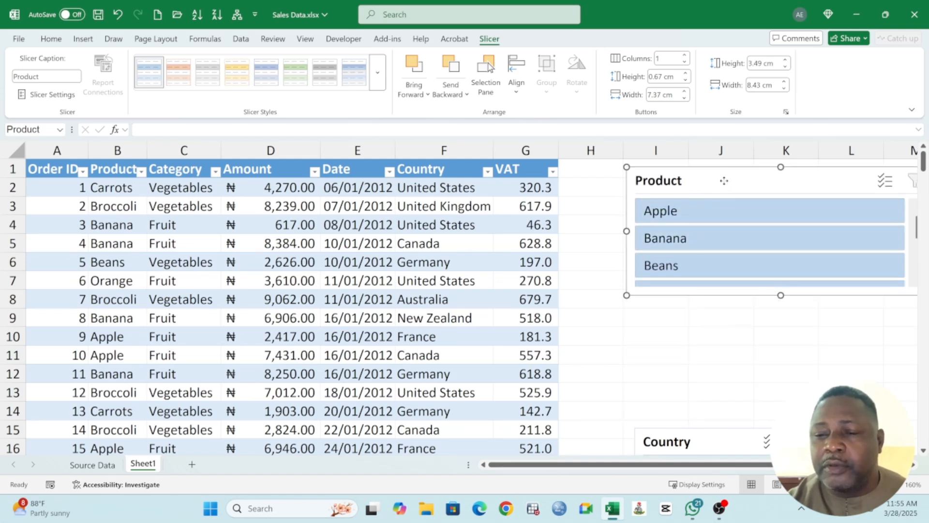
{"action": "left_click_drag", "start_coordinate": [724, 180], "coordinate": [683, 183]}
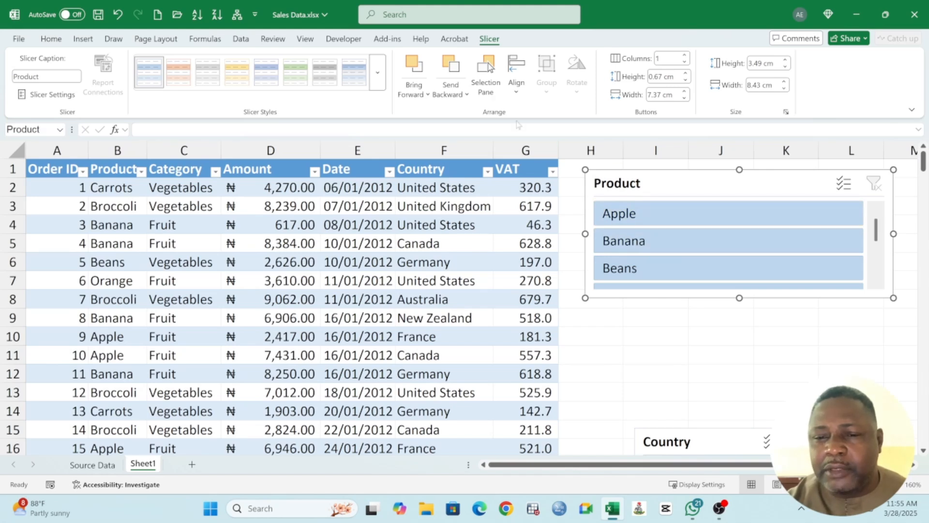
Step: Review the Product slicer's settings for name, header, sorting and items with no data, and close them without changes
{"action": "left_click", "coordinate": [736, 245]}
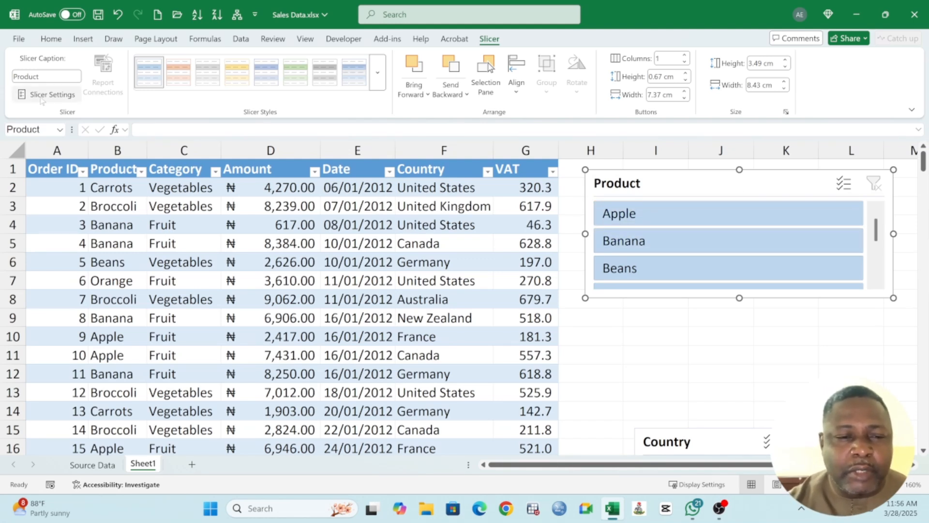
{"action": "left_click", "coordinate": [48, 95]}
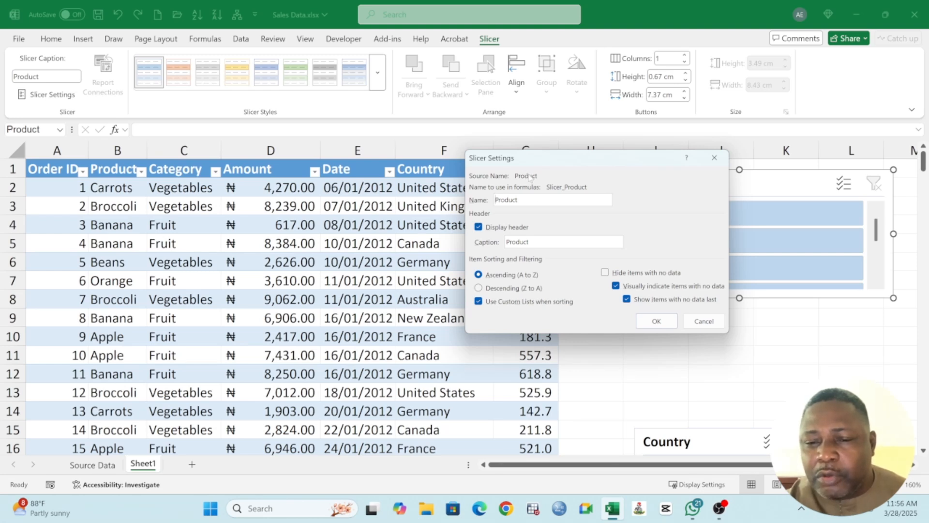
{"action": "left_click", "coordinate": [654, 319]}
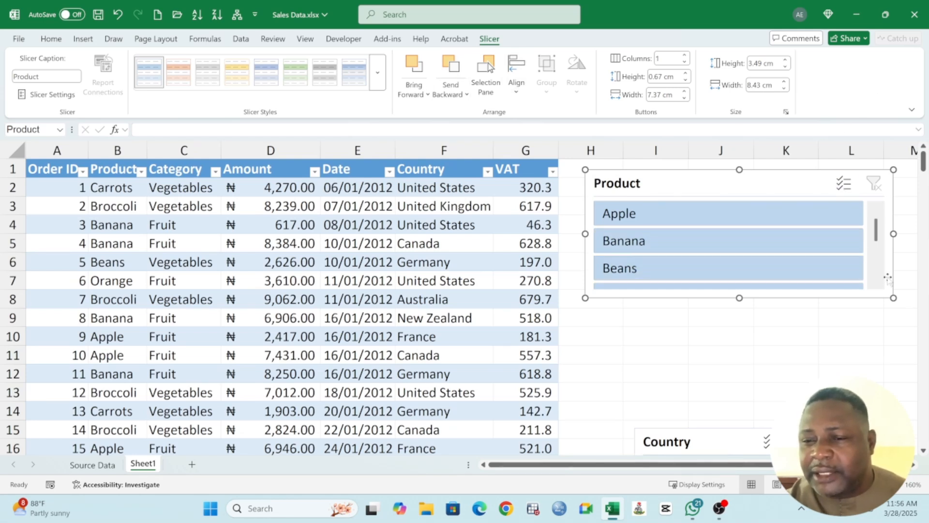
Step: Move the Country slicer directly beneath the resized Product slicer and widen it to about 8.49 cm
{"action": "left_click_drag", "start_coordinate": [721, 441], "coordinate": [669, 324]}
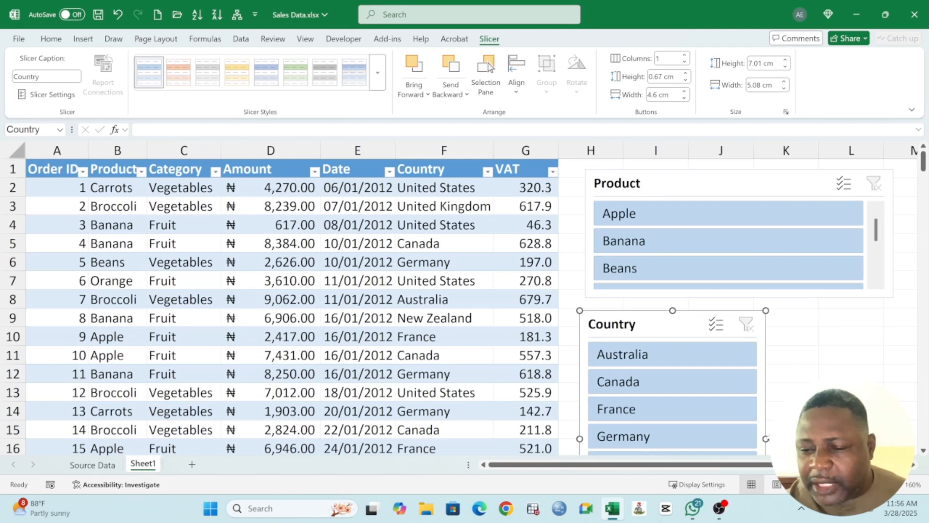
{"action": "left_click_drag", "start_coordinate": [766, 438], "coordinate": [891, 439]}
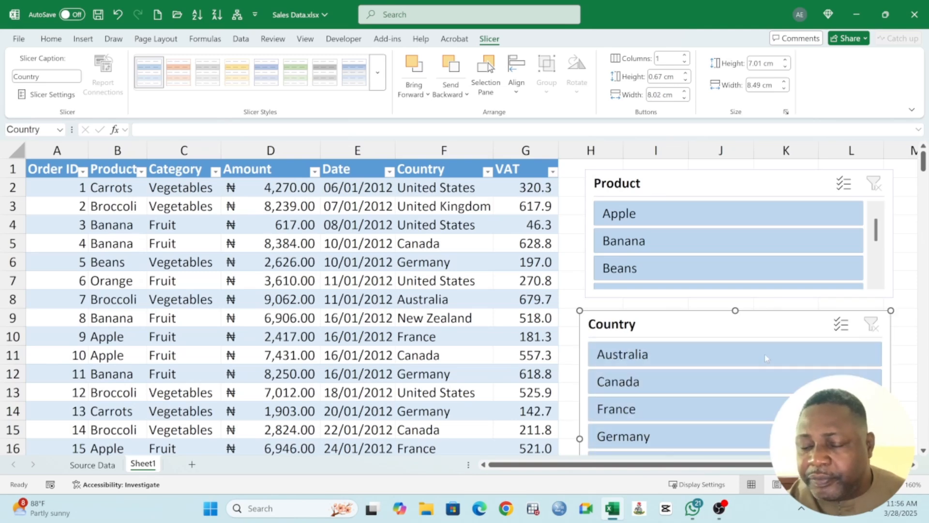
Step: Filter the table to Apple with the Product slicer and by Canada, Australia and France in turn with the Country slicer, checking the Canada rows
{"action": "left_click", "coordinate": [639, 215]}
{"action": "left_click", "coordinate": [635, 383]}
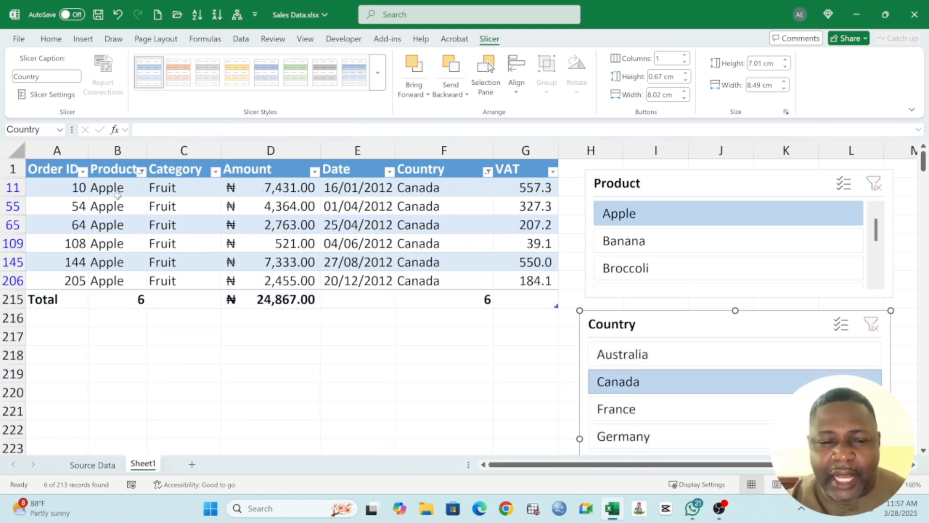
{"action": "left_click_drag", "start_coordinate": [118, 195], "coordinate": [119, 280]}
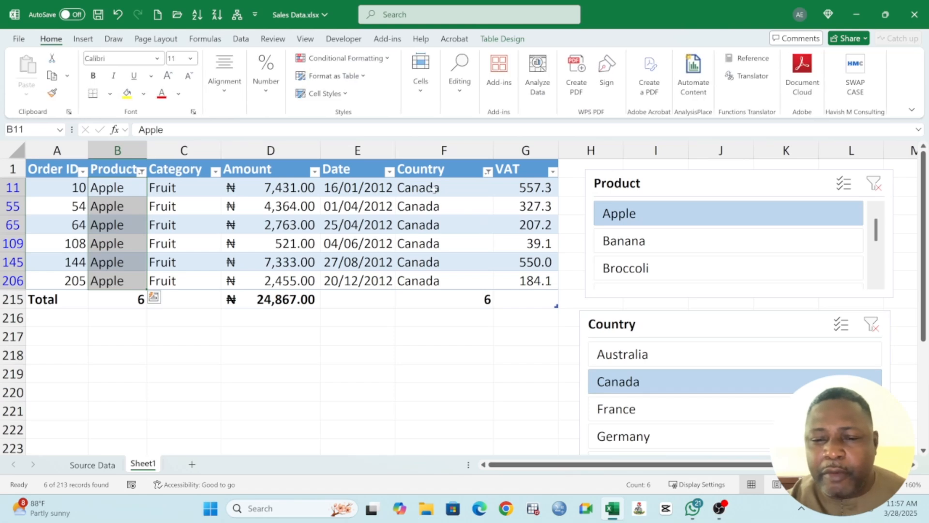
{"action": "left_click_drag", "start_coordinate": [434, 188], "coordinate": [465, 283]}
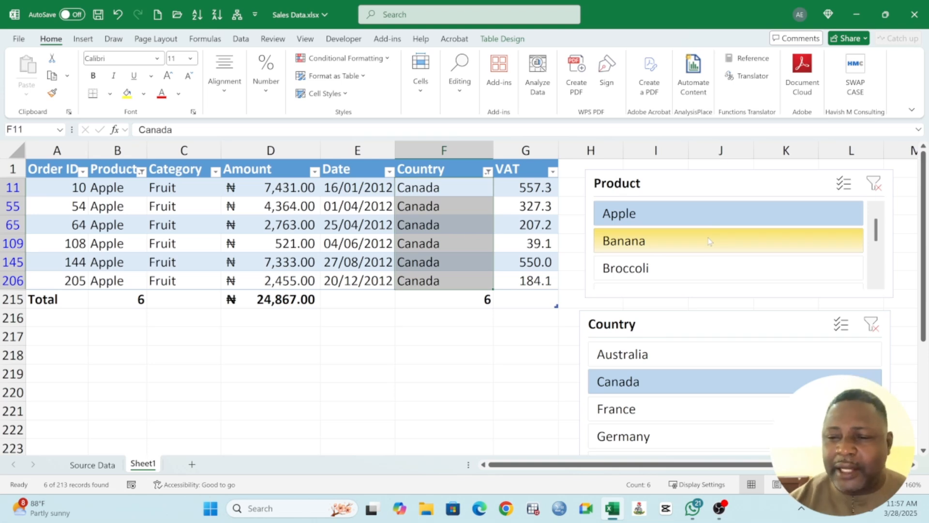
{"action": "left_click", "coordinate": [684, 354]}
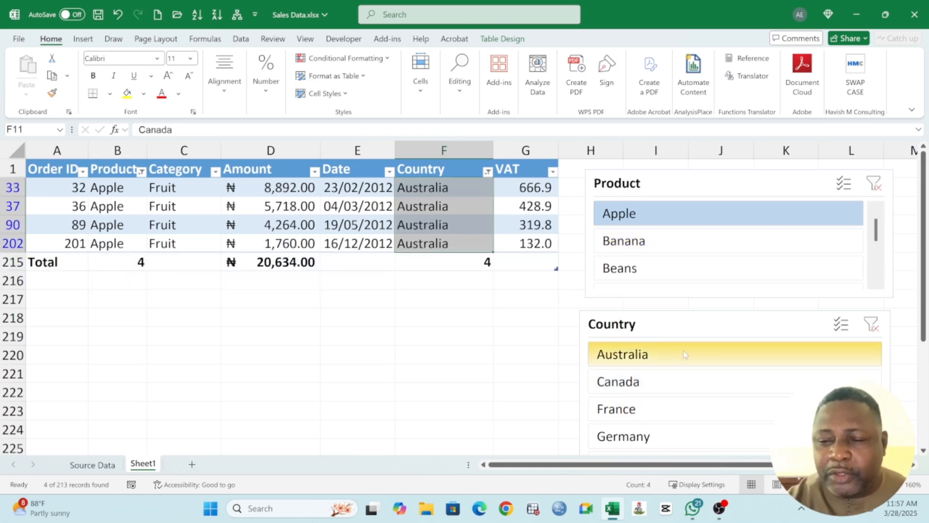
{"action": "left_click", "coordinate": [663, 418]}
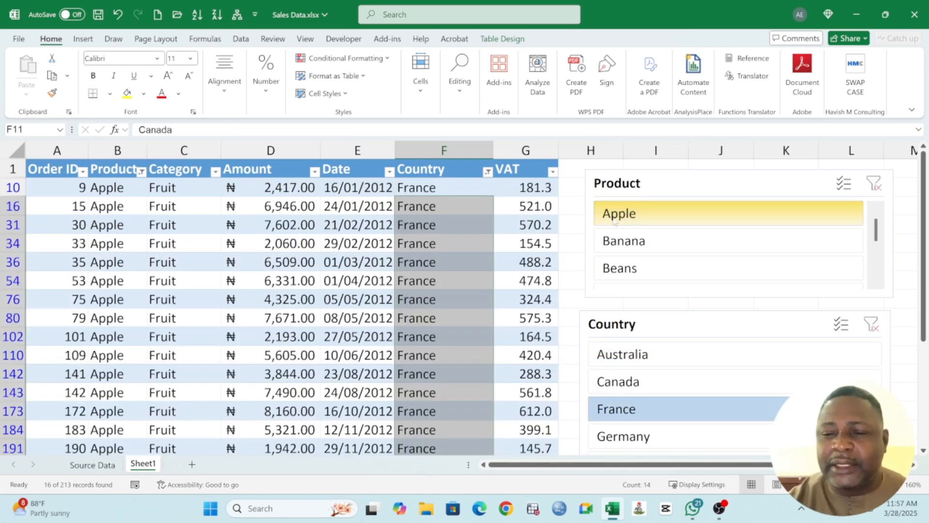